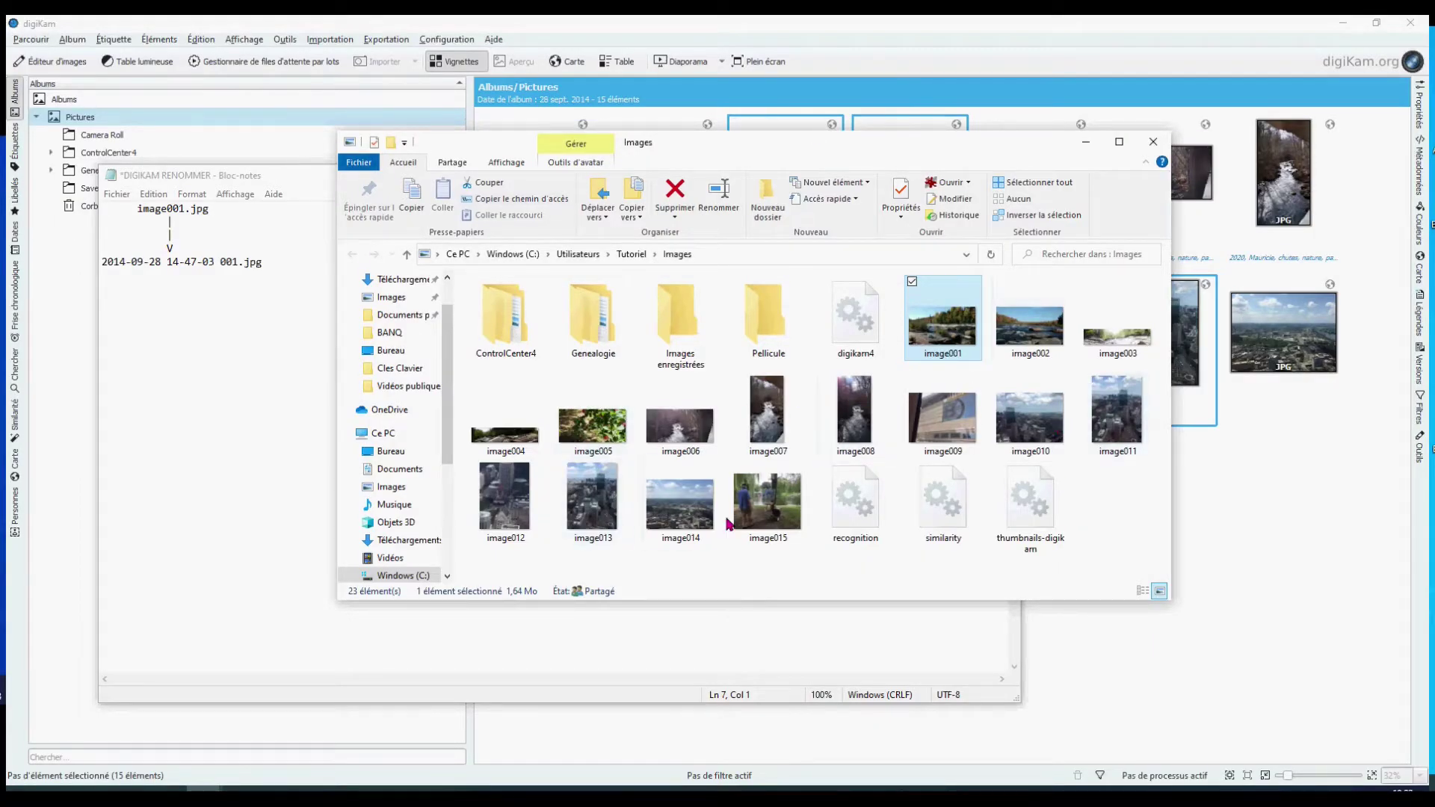
# Step: Display the Images folder in Détails view, fit the name column to its content, and hide the Mots clés column
pyautogui.click(504, 164)
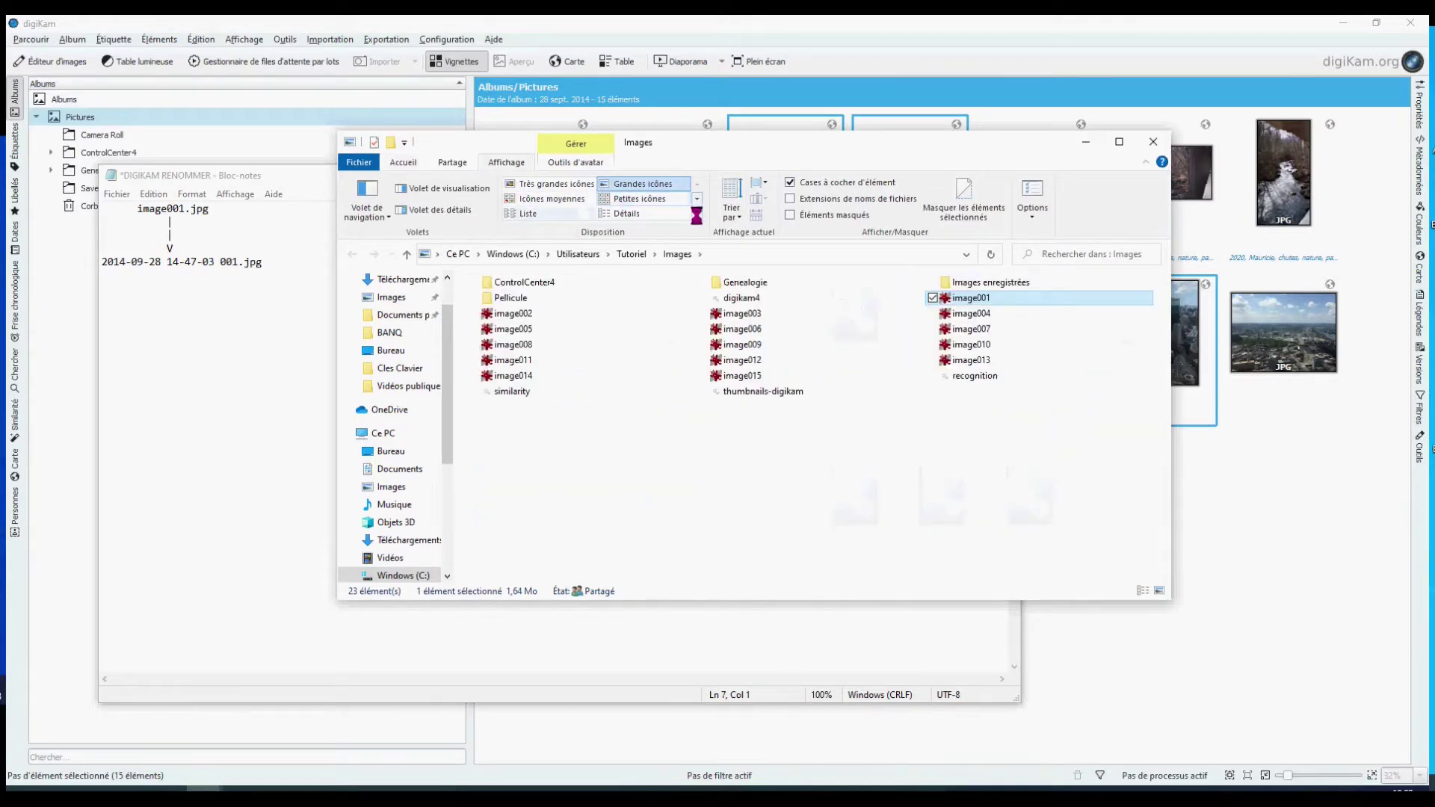
pyautogui.scroll(-1, 703, 223)
pyautogui.scroll(1, 699, 213)
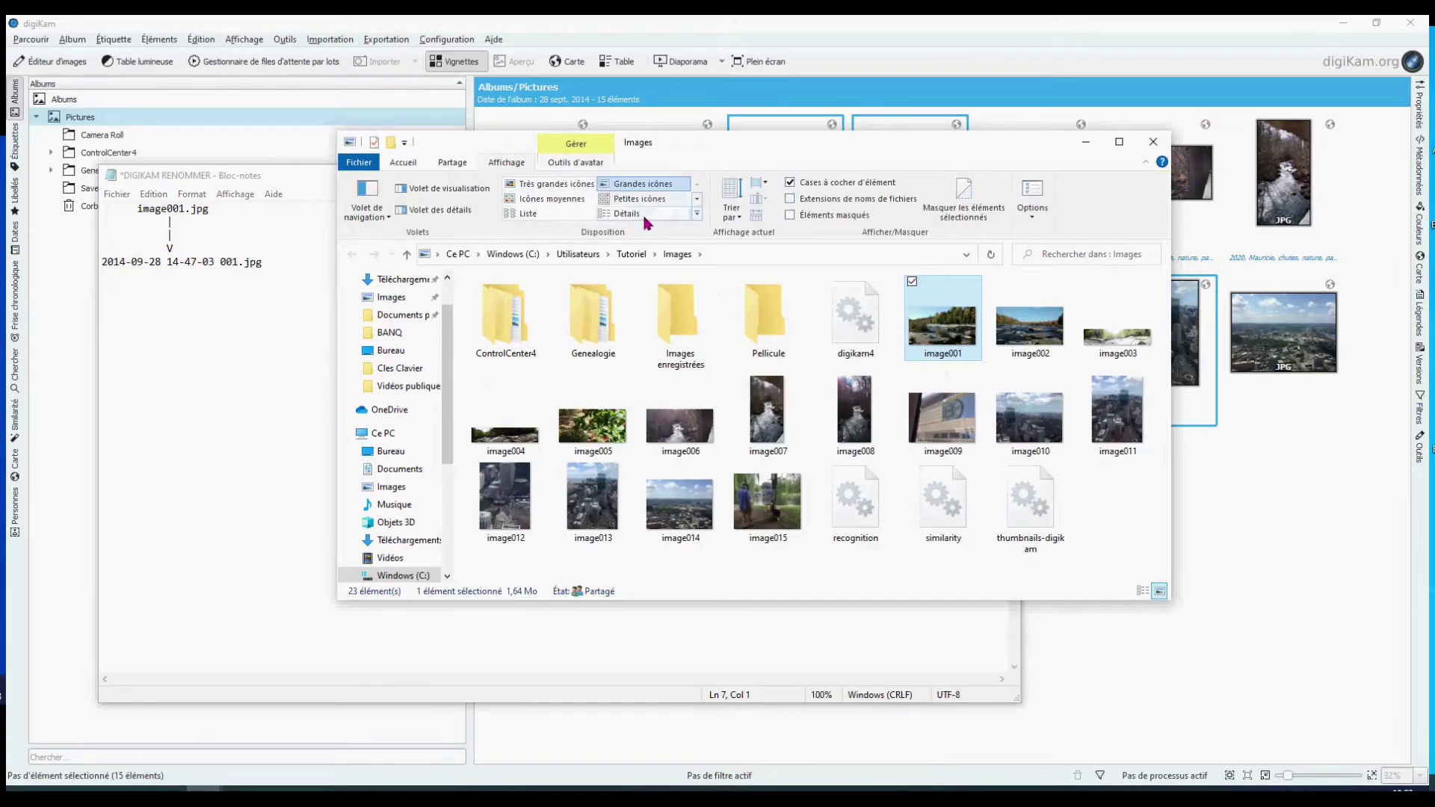
pyautogui.click(645, 215)
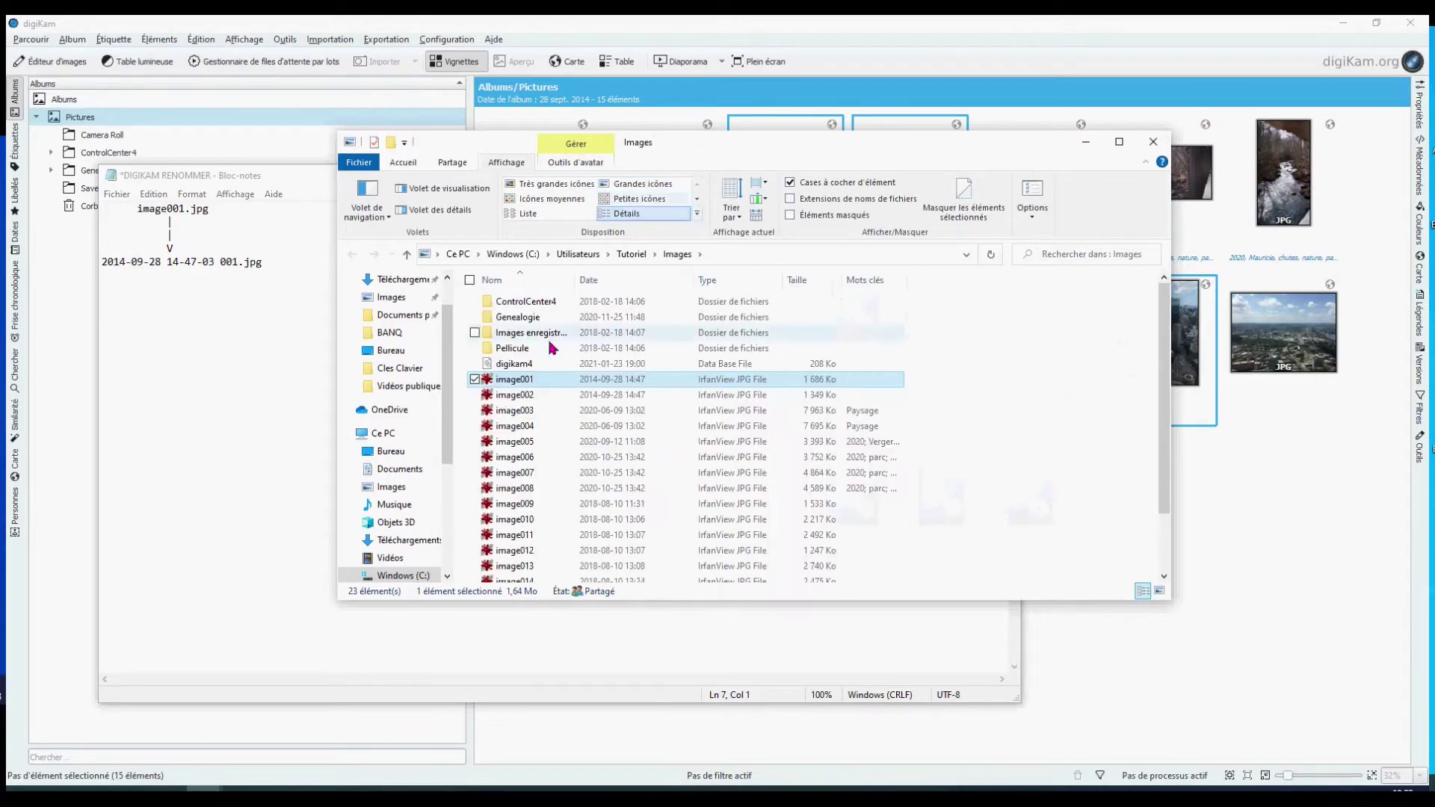
pyautogui.doubleClick(574, 282)
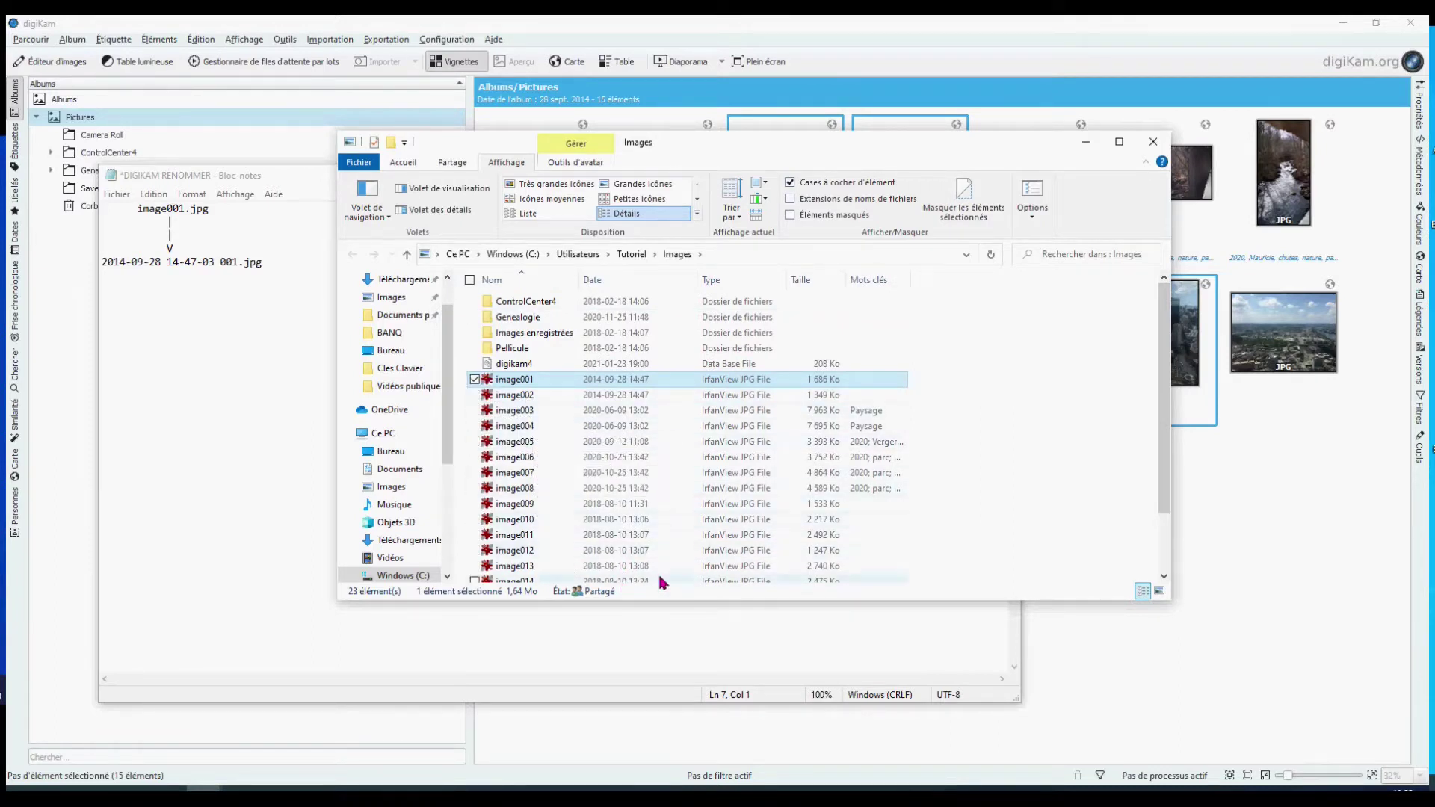
pyautogui.rightClick(872, 283)
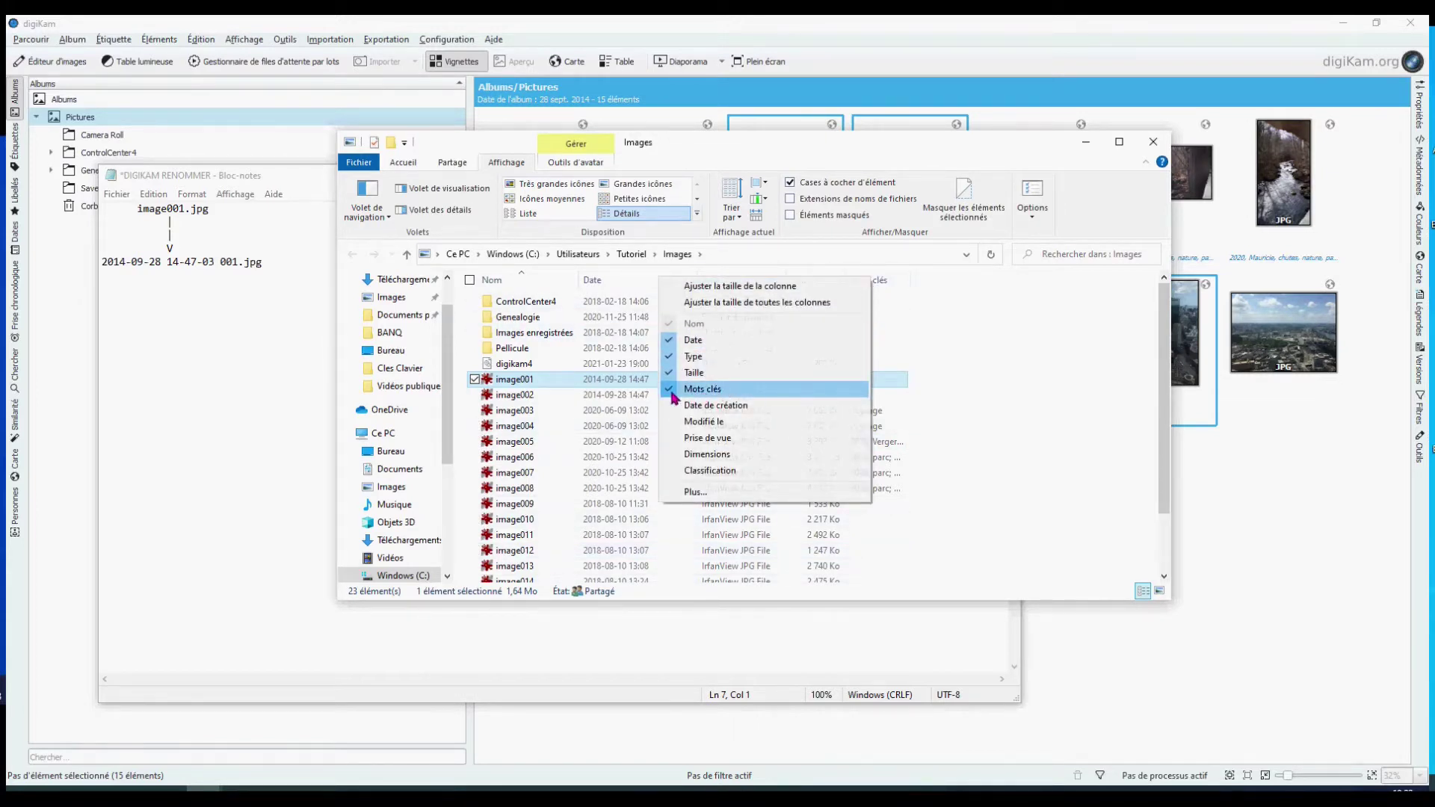
pyautogui.click(675, 395)
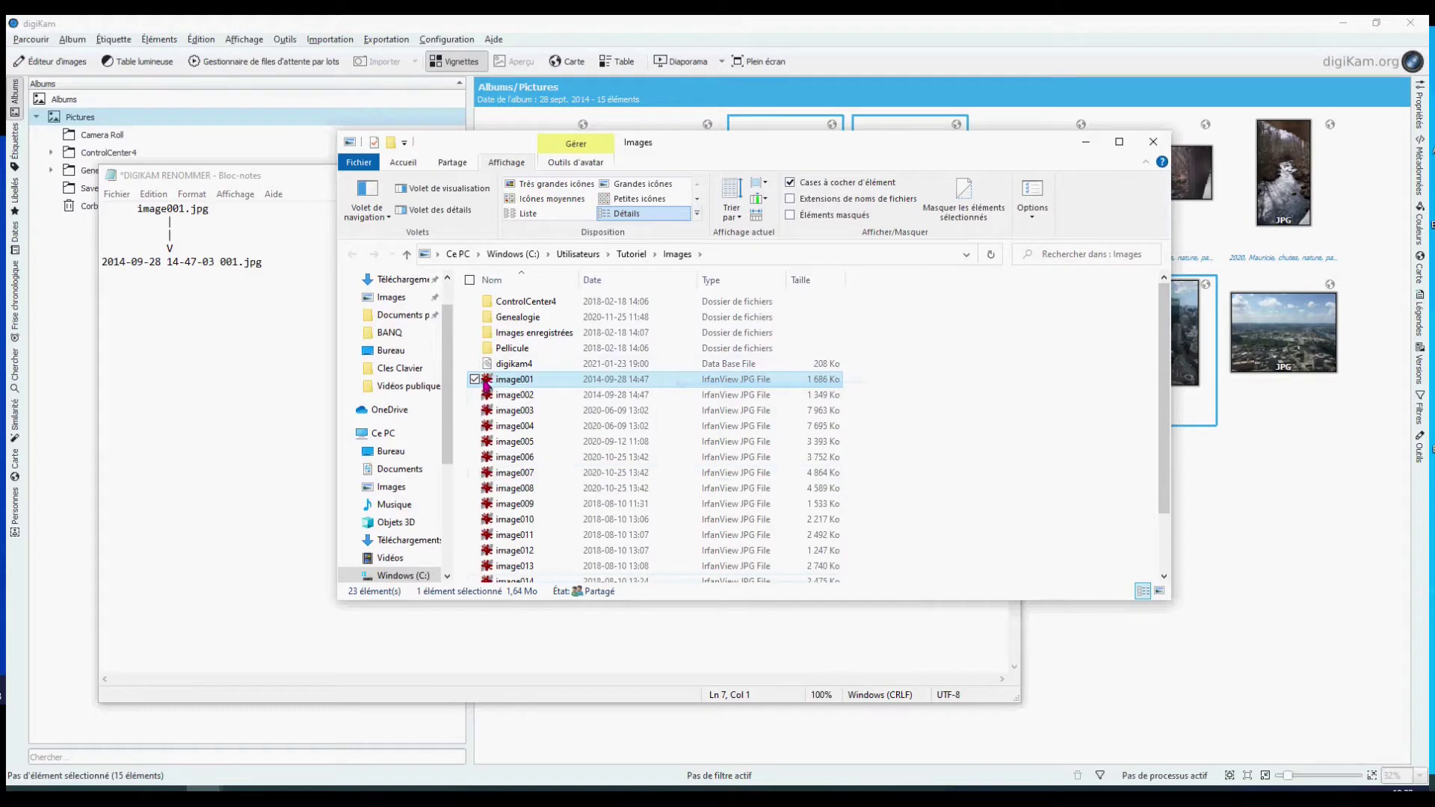
pyautogui.scroll(-2, 511, 561)
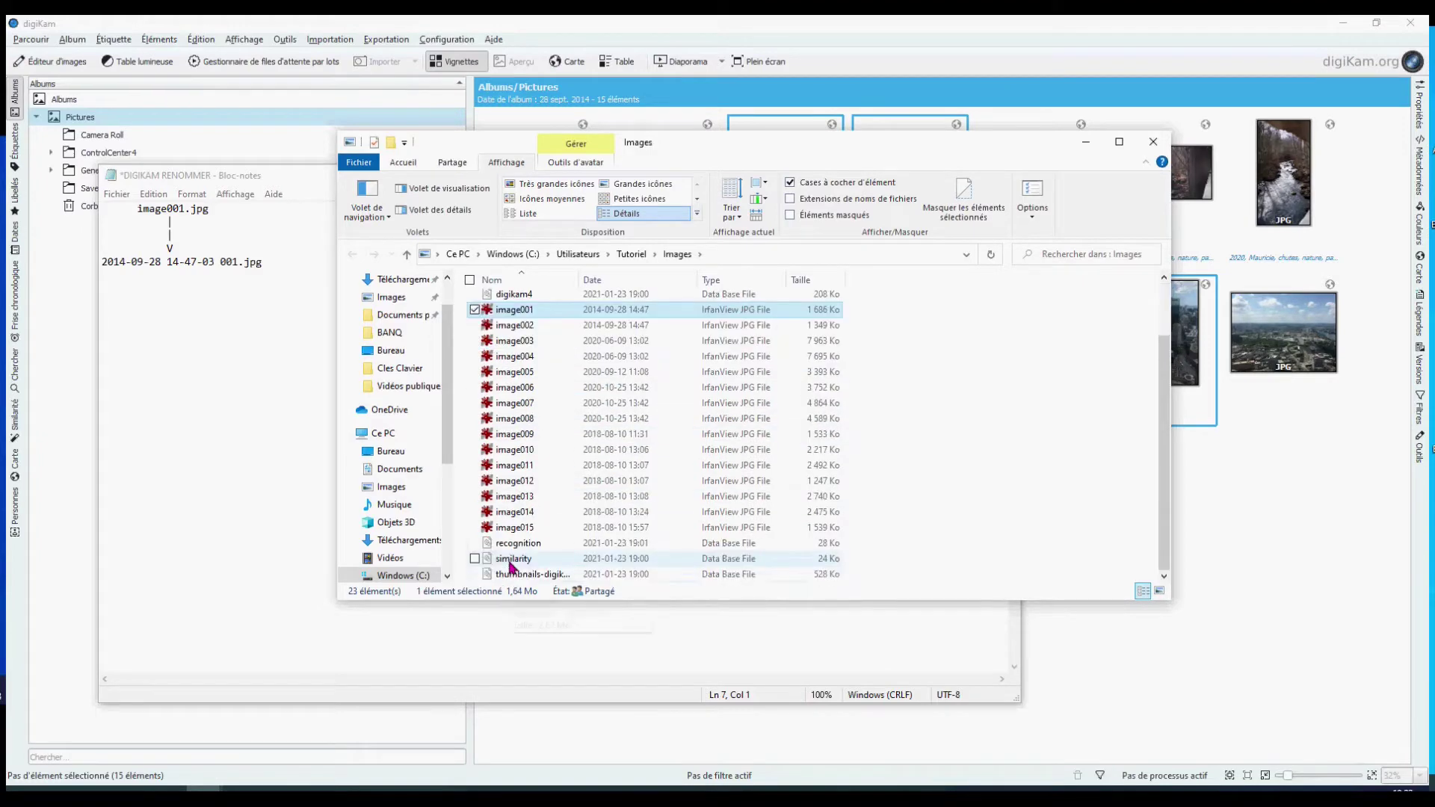
# Step: Switch to the DIGIKAM RENOMMER note and review the original file name against the date, time and number parts of the target name
pyautogui.click(200, 350)
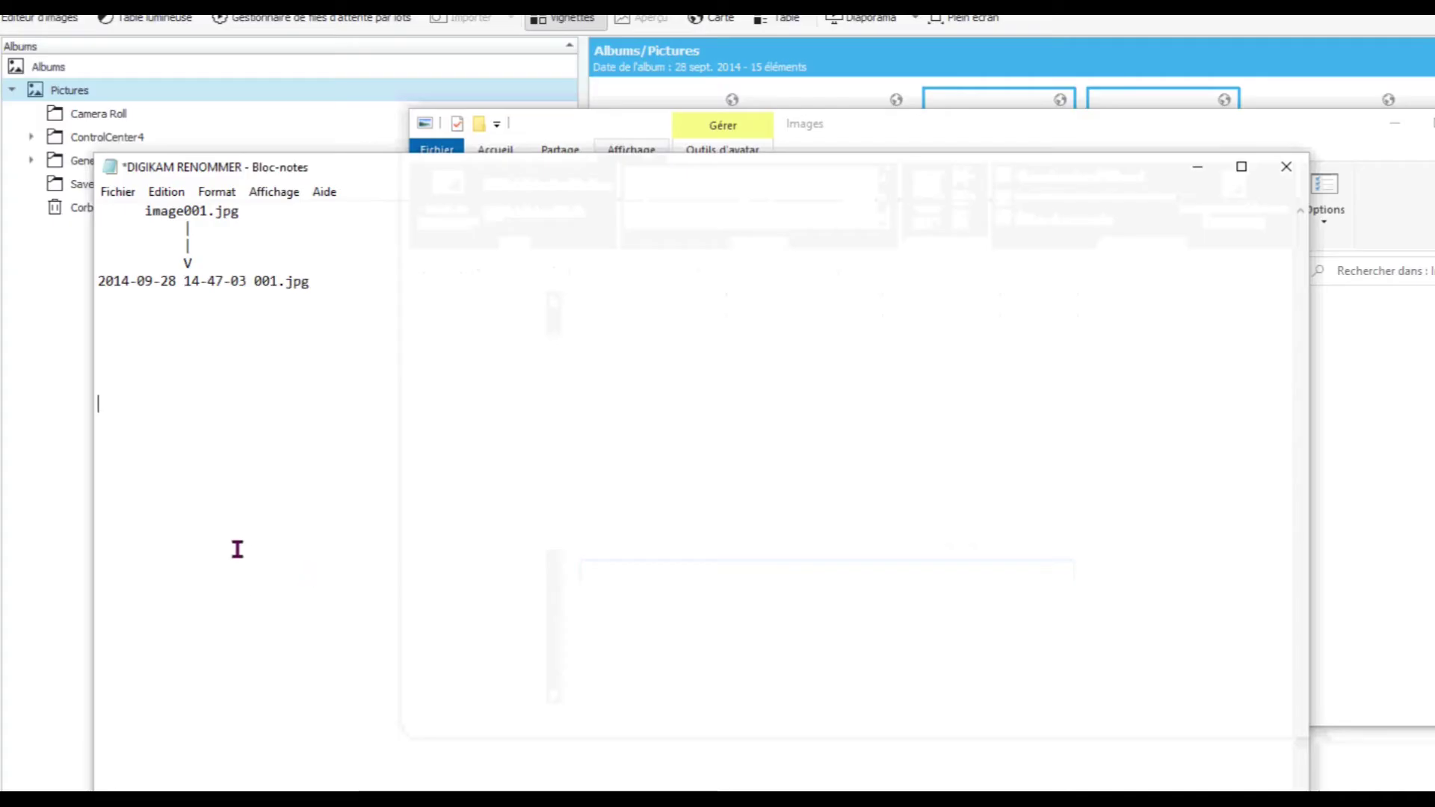
pyautogui.moveTo(142, 212); pyautogui.dragTo(254, 216)
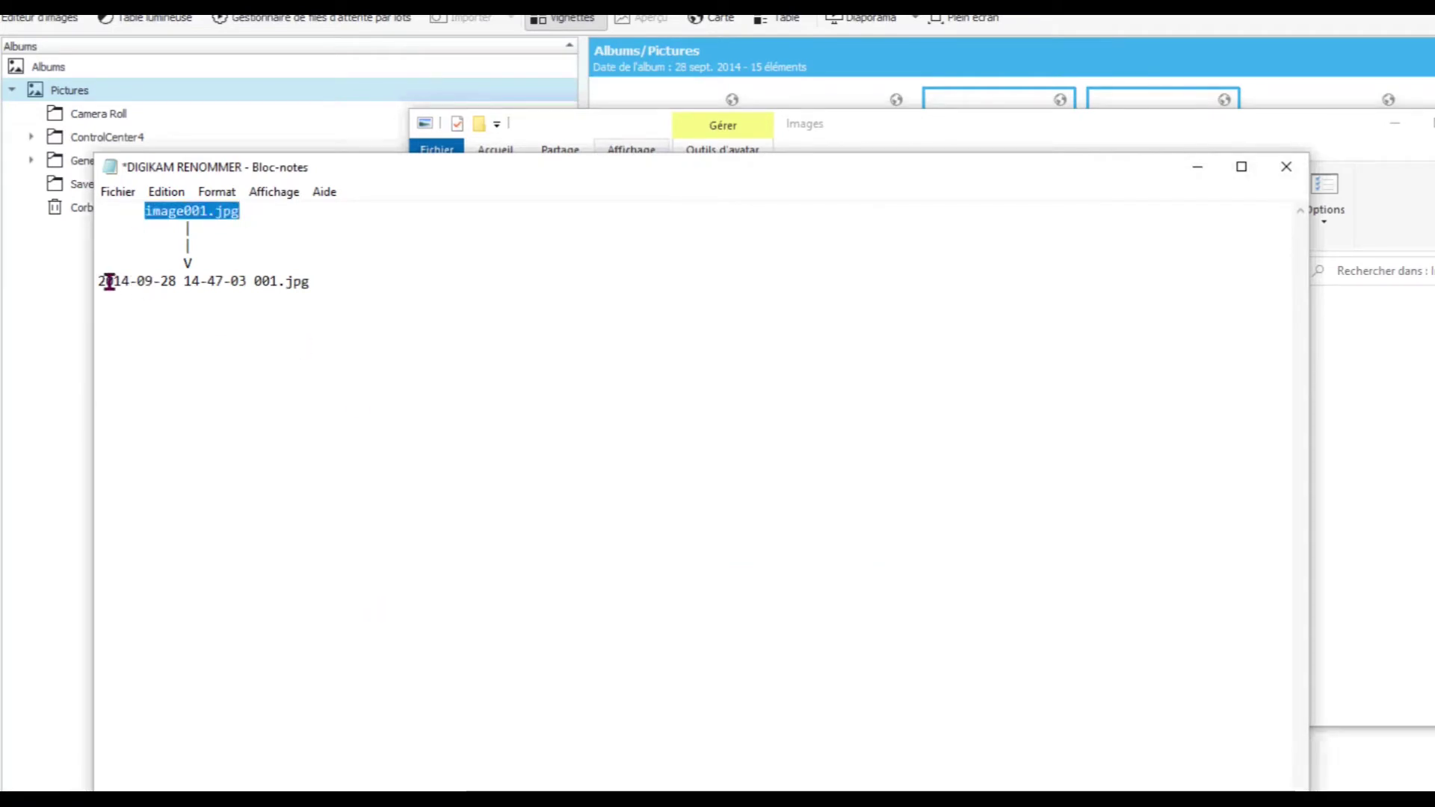
pyautogui.moveTo(104, 281); pyautogui.dragTo(161, 282)
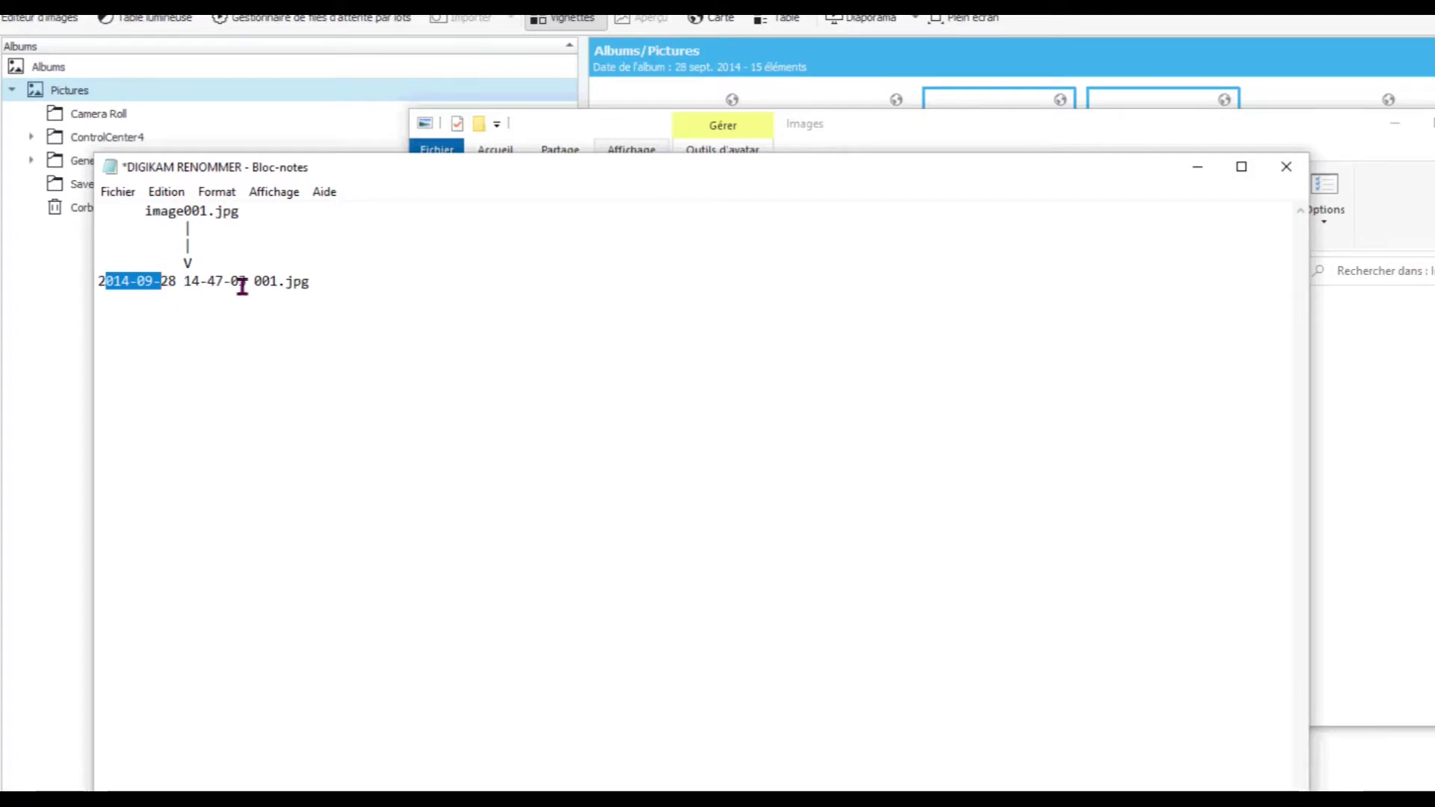
pyautogui.moveTo(255, 282); pyautogui.dragTo(277, 284)
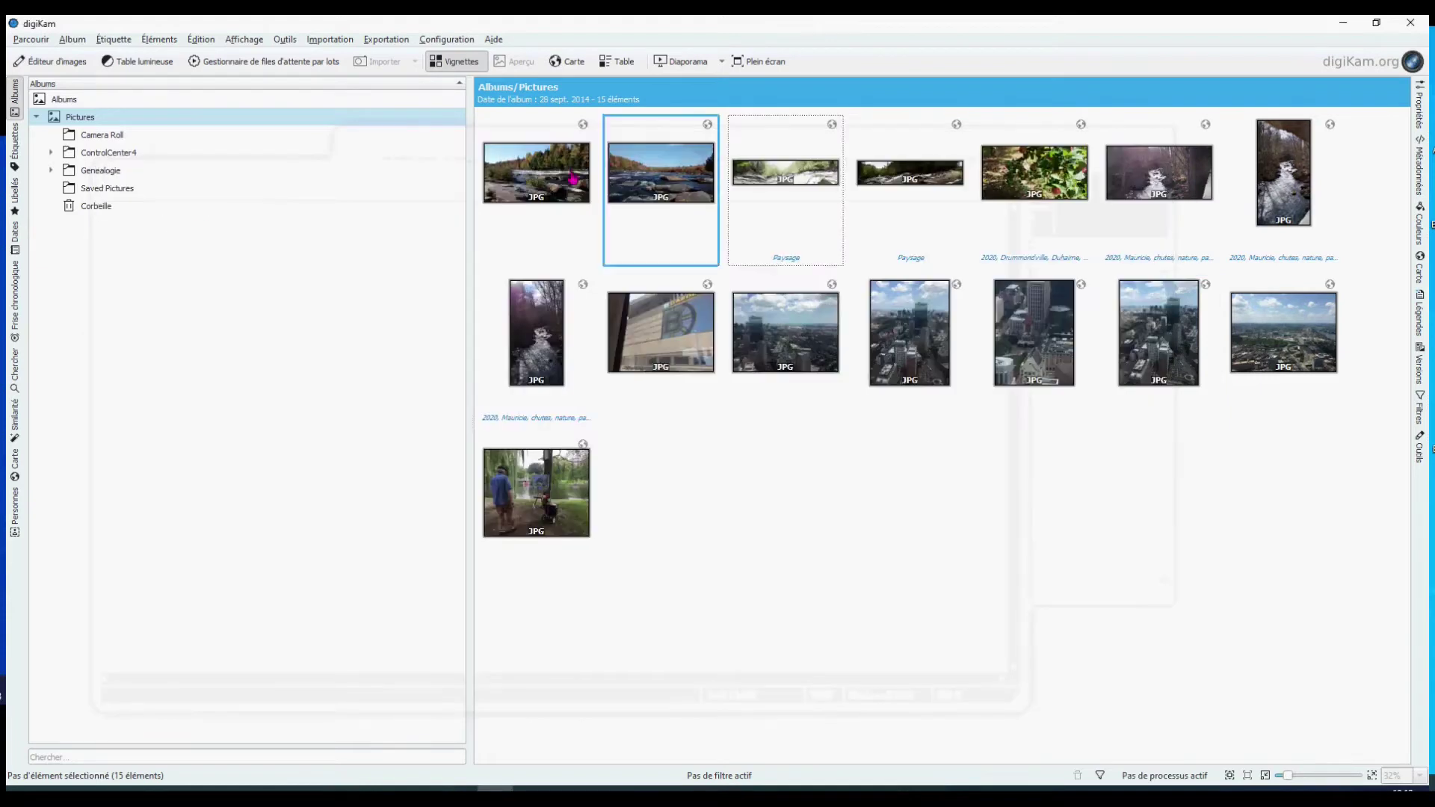
# Step: Switch to digiKam and select all the images in the Pictures album
pyautogui.click(58, 122)
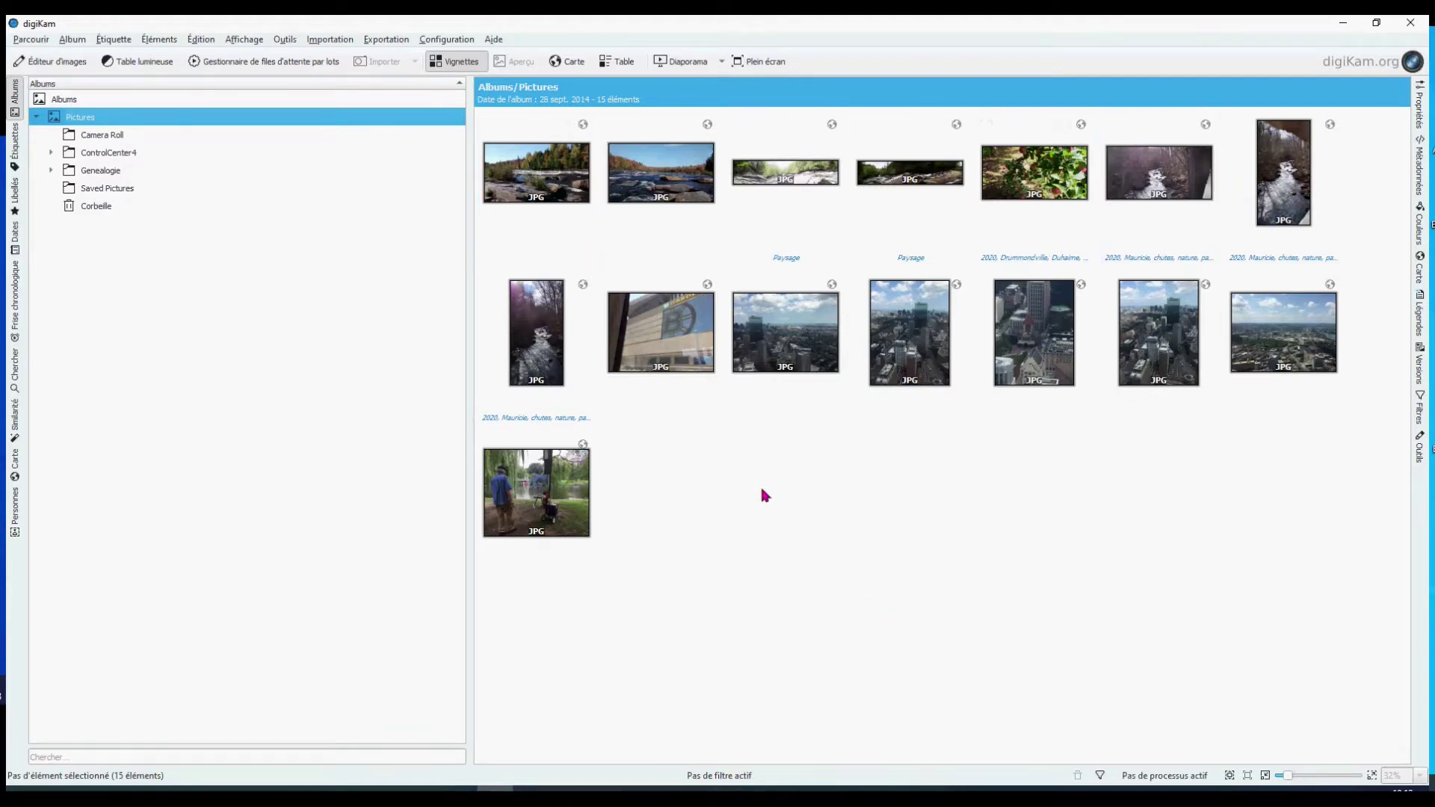
pyautogui.click(517, 158)
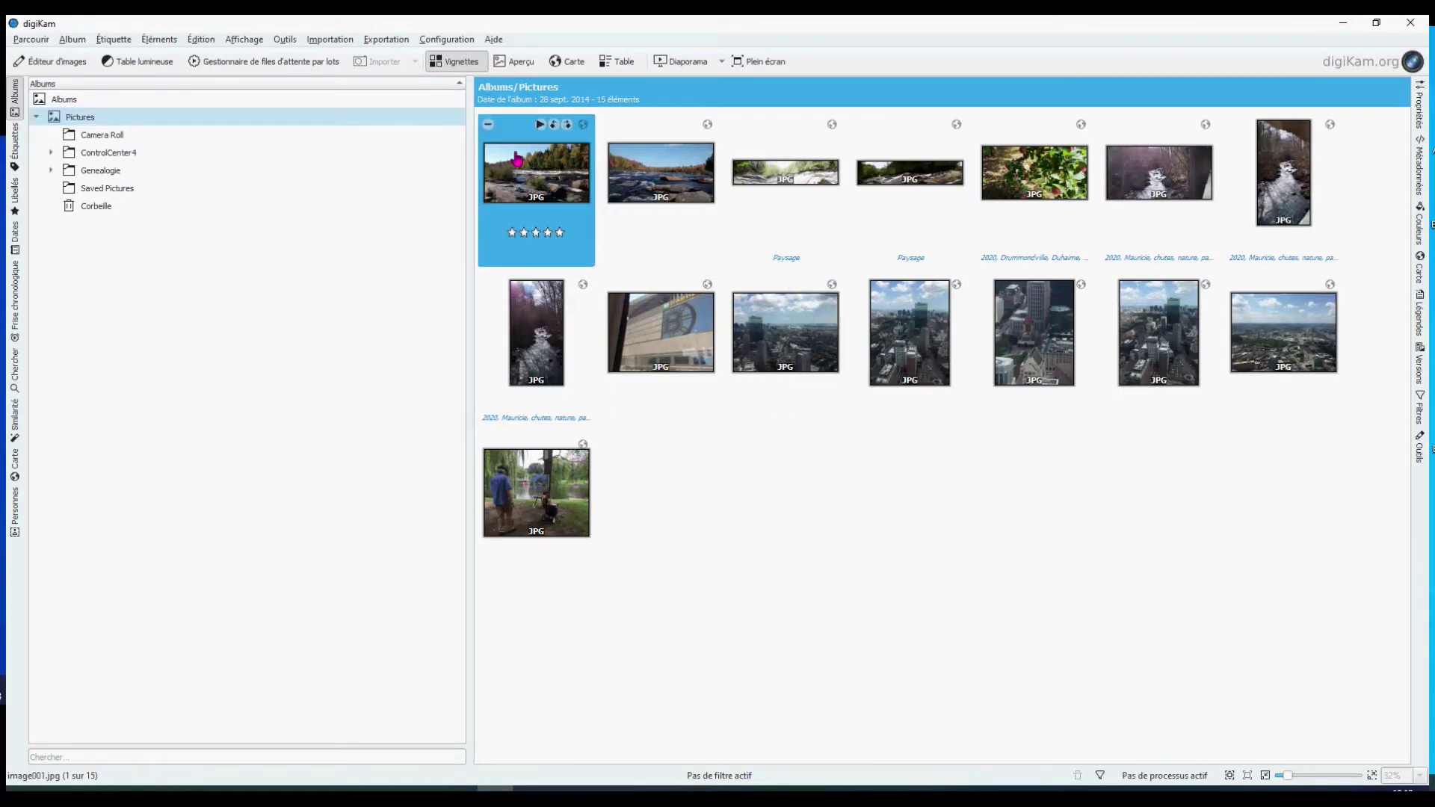
pyautogui.moveTo(554, 535)
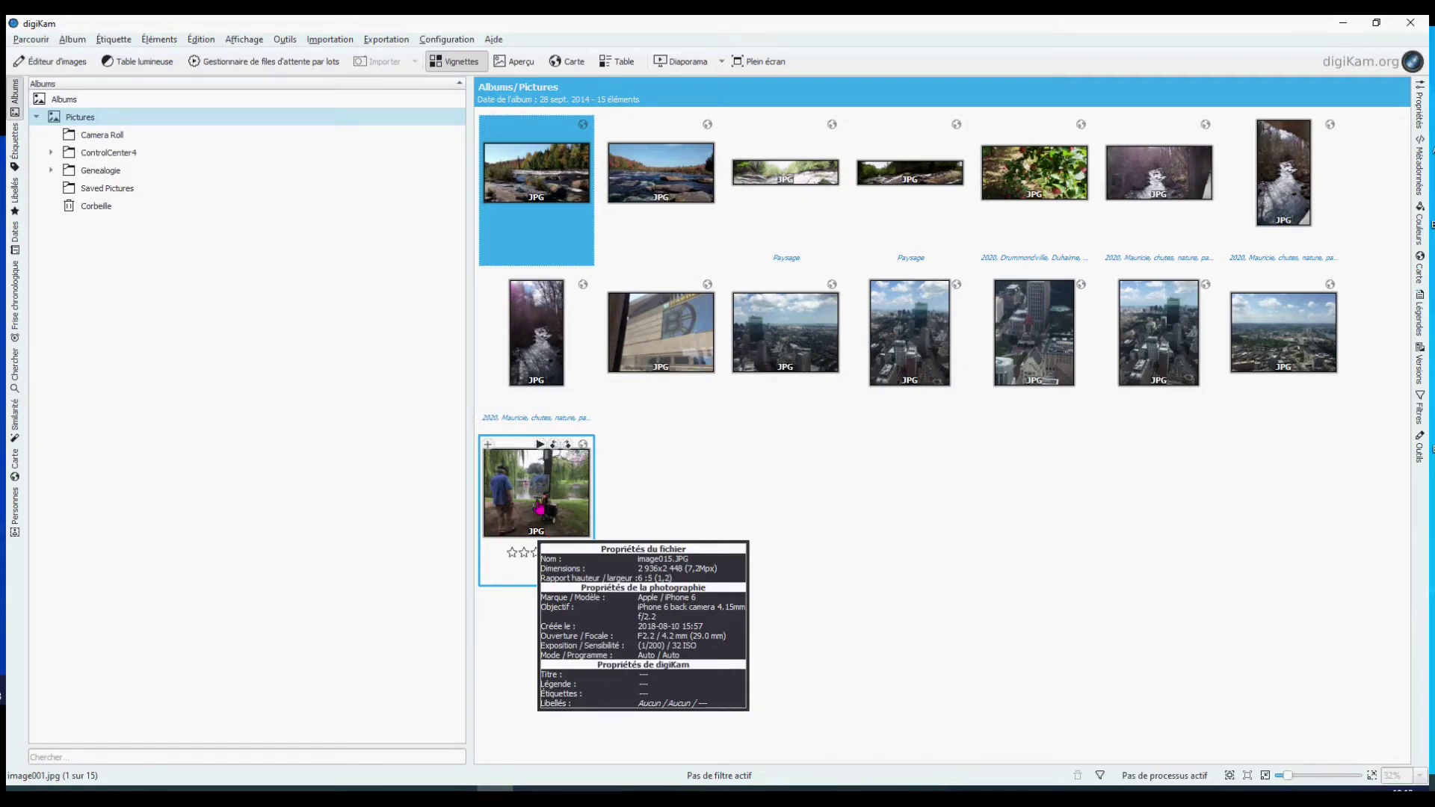
pyautogui.hotkey('ctrl', 'a')
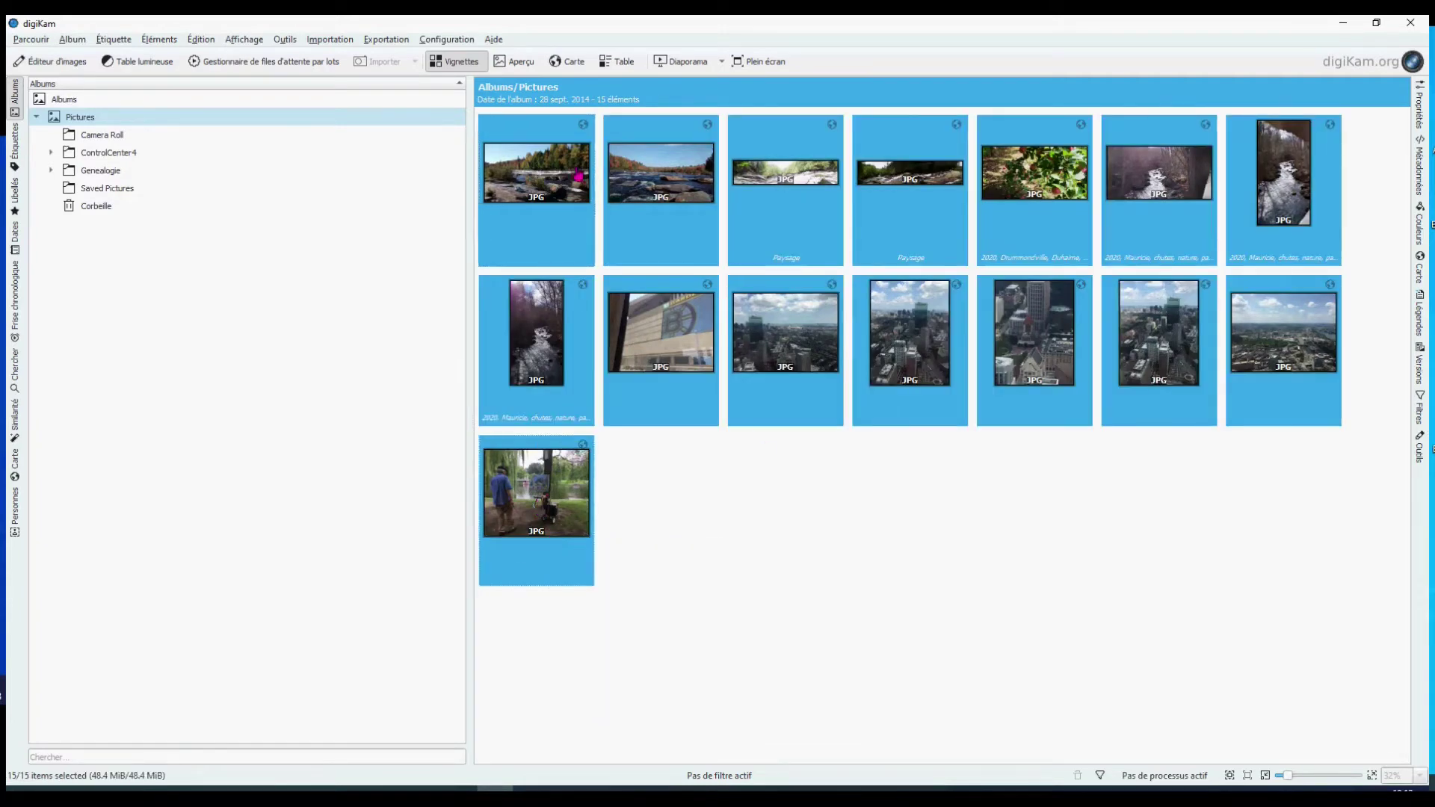
pyautogui.click(951, 601)
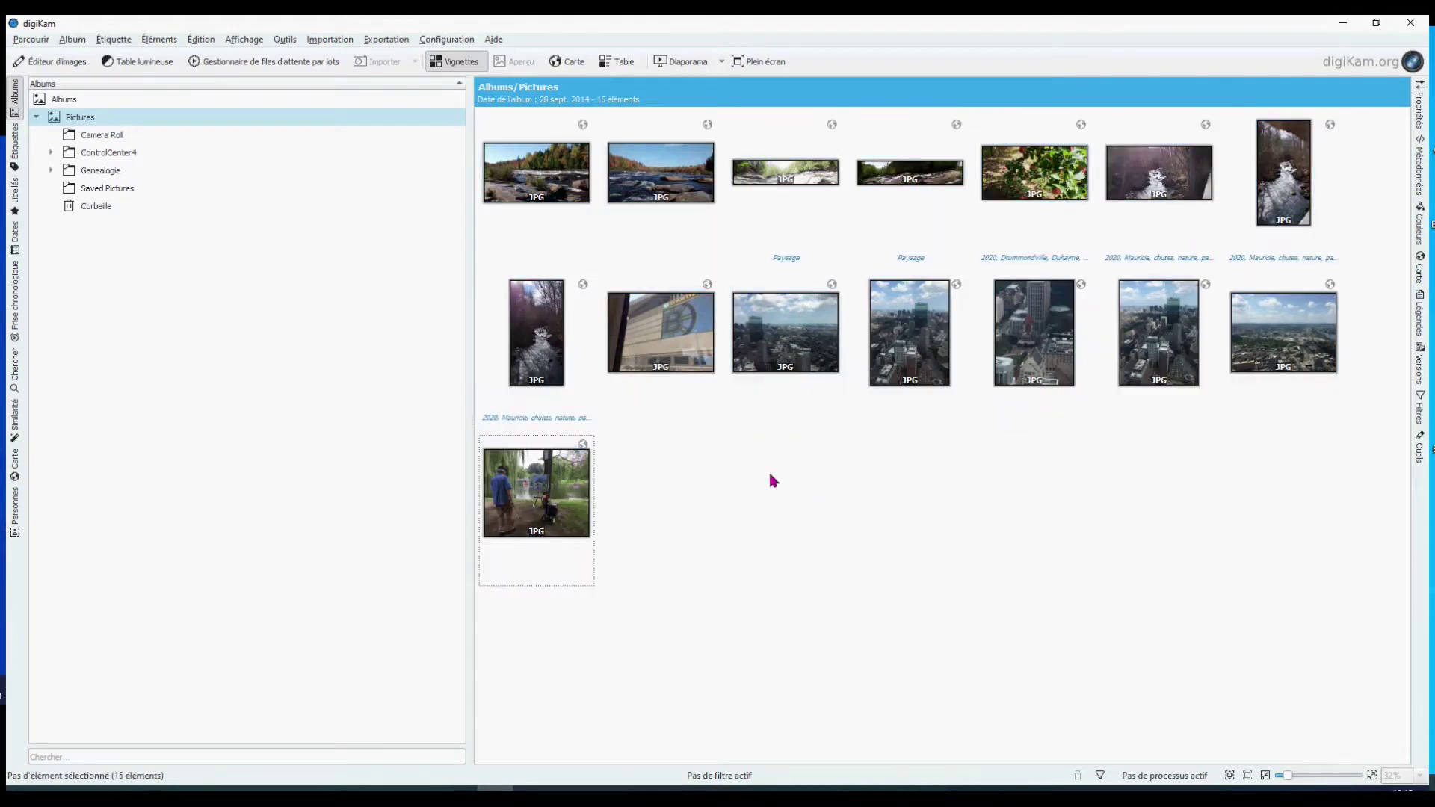
pyautogui.hotkey('ctrl', 'a')
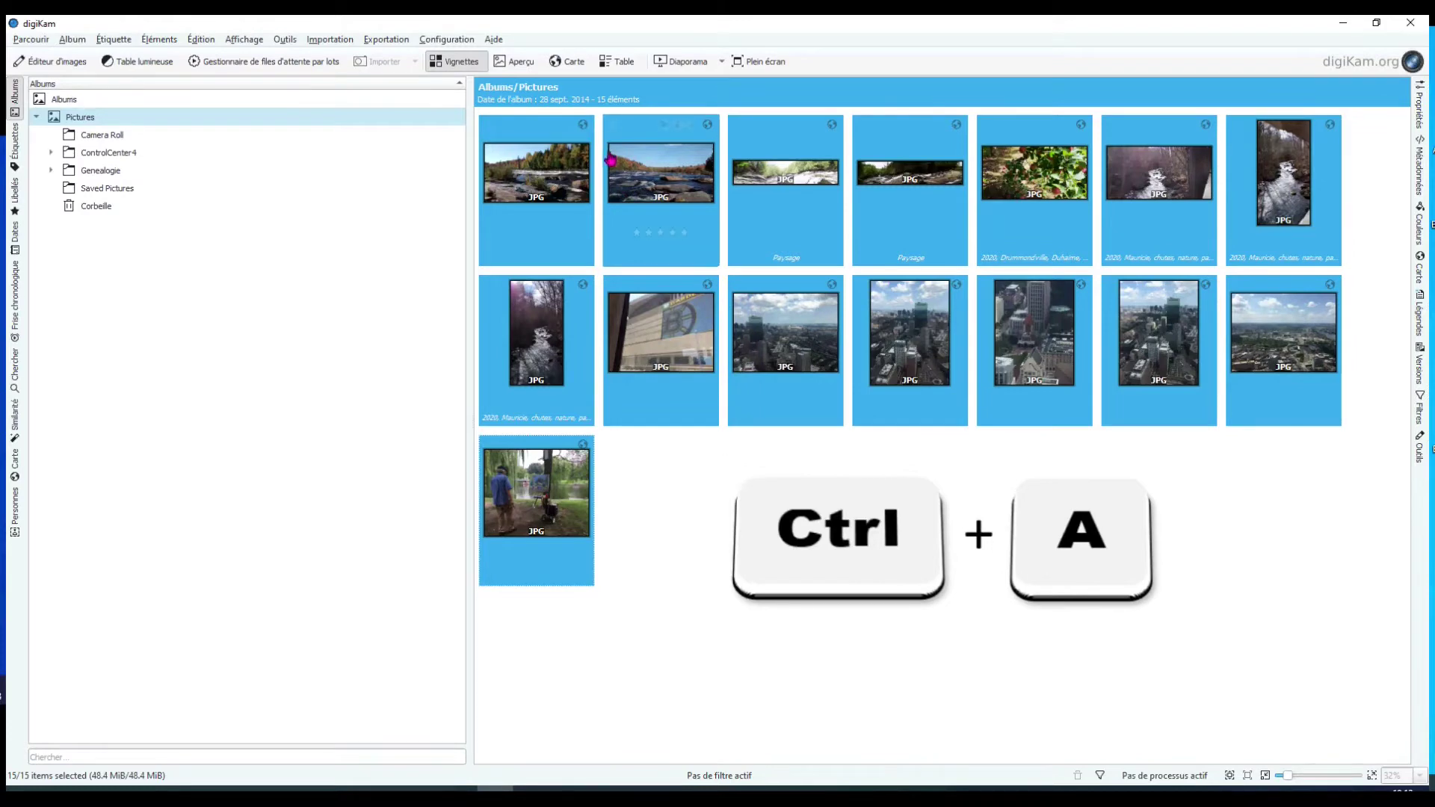
# Step: Open batch renaming for the selected images and clear the existing renaming pattern
pyautogui.moveTo(669, 180)
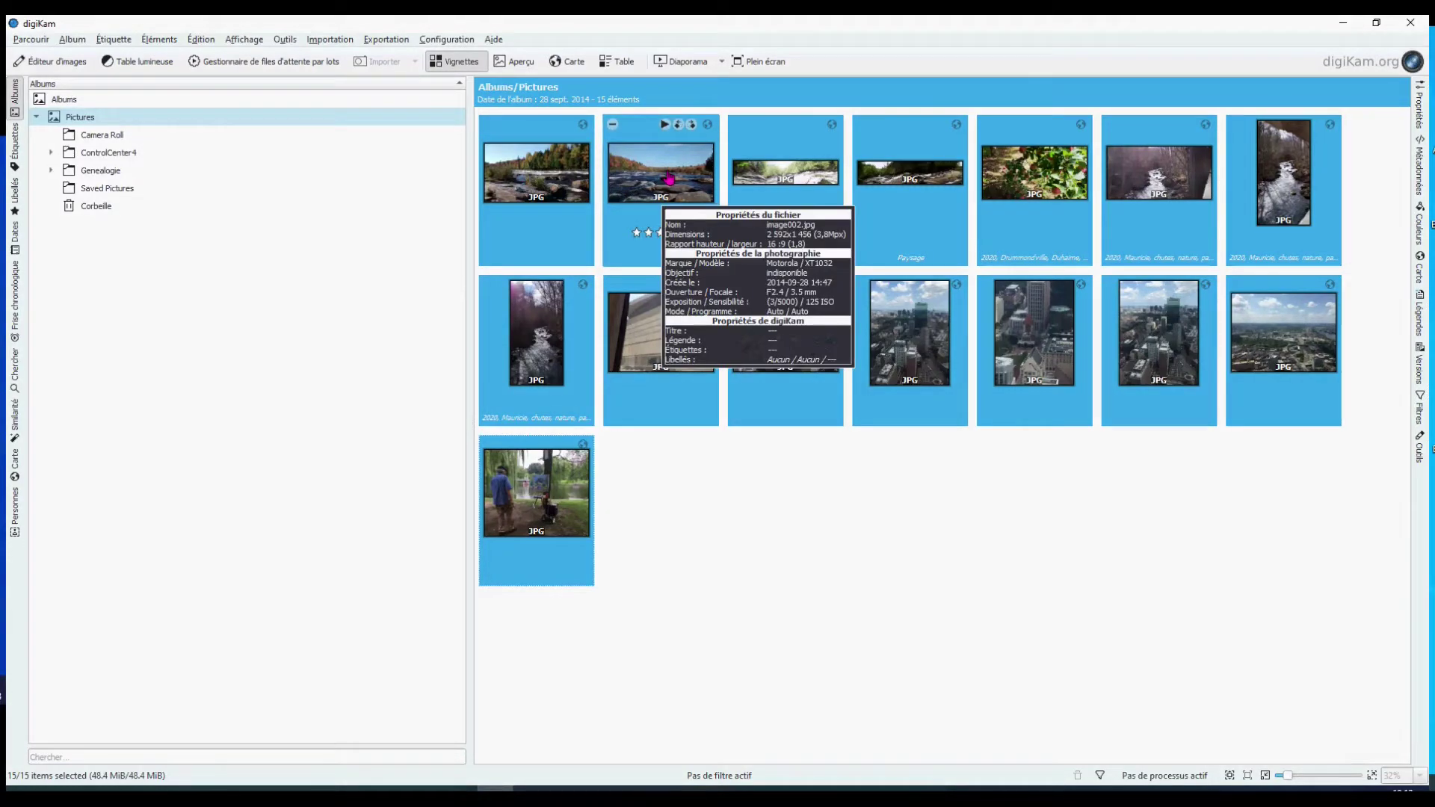
pyautogui.rightClick(669, 179)
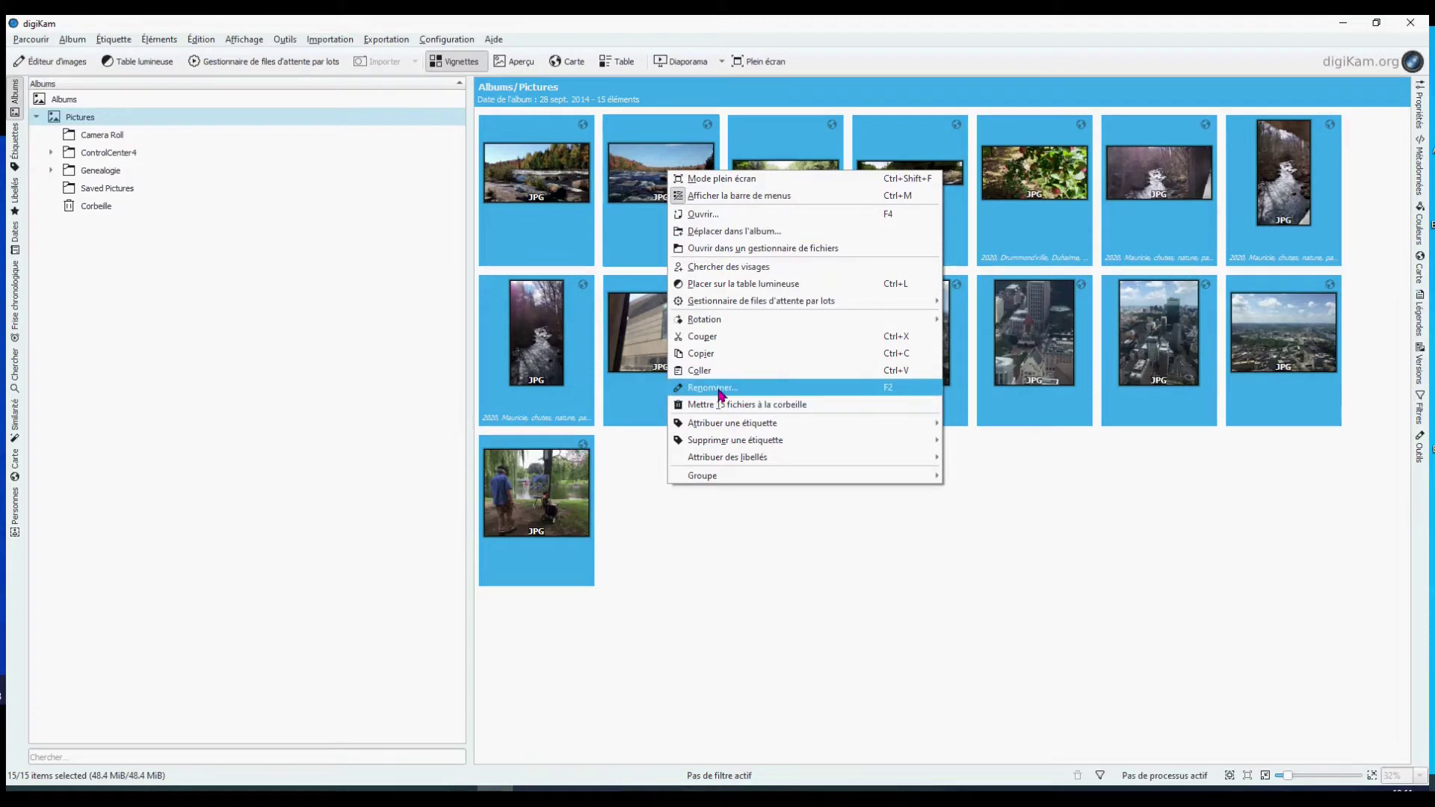
pyautogui.click(903, 390)
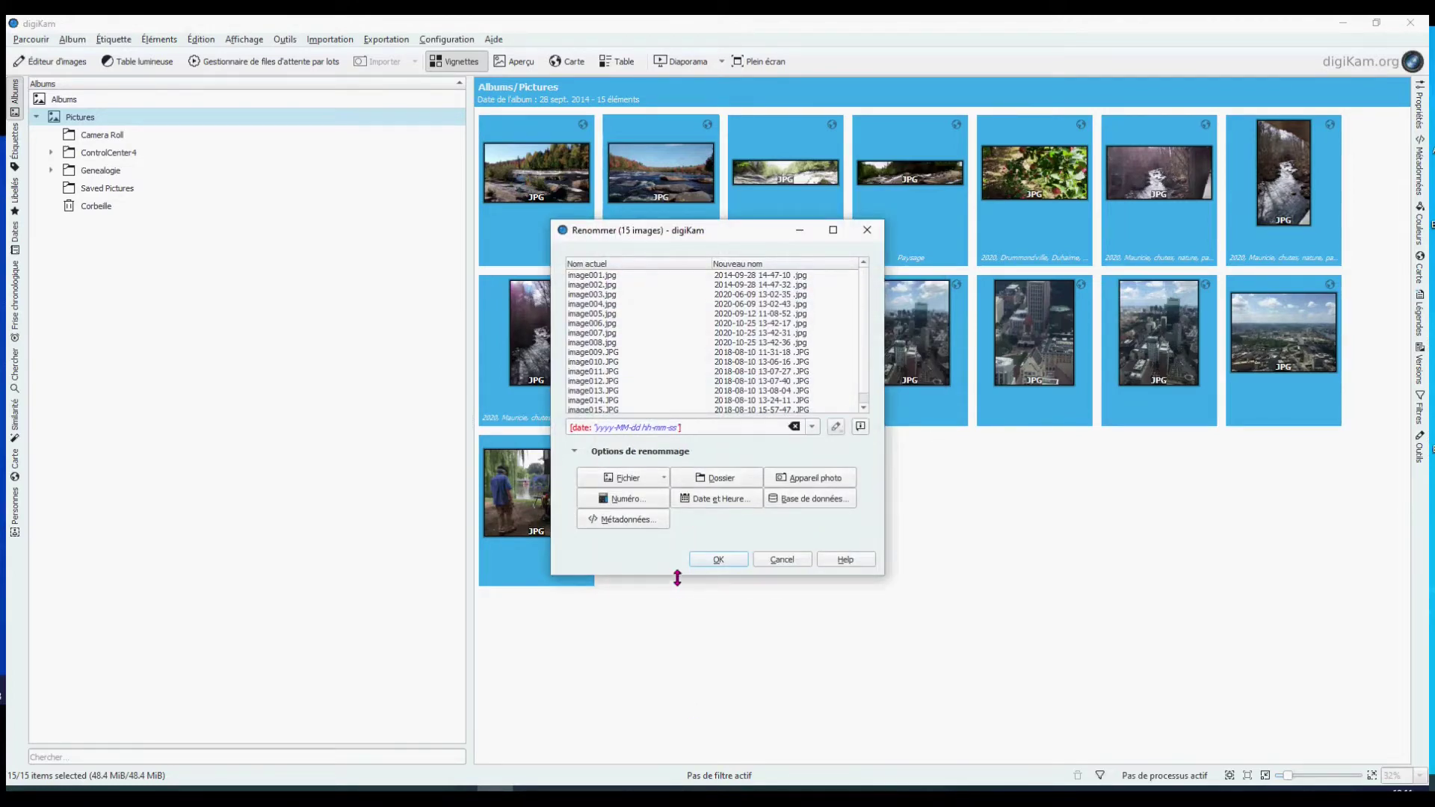
pyautogui.press('Return')
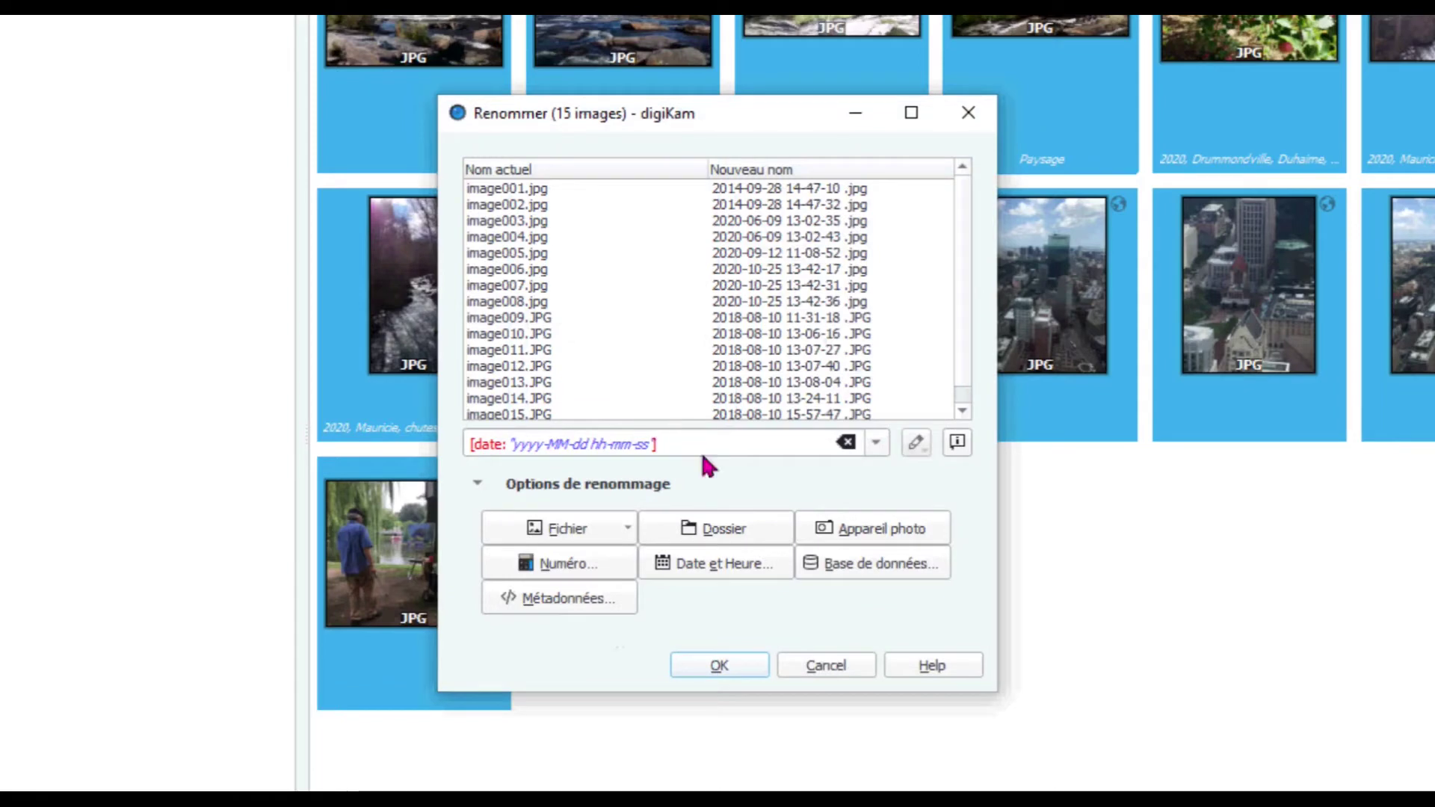
pyautogui.click(845, 442)
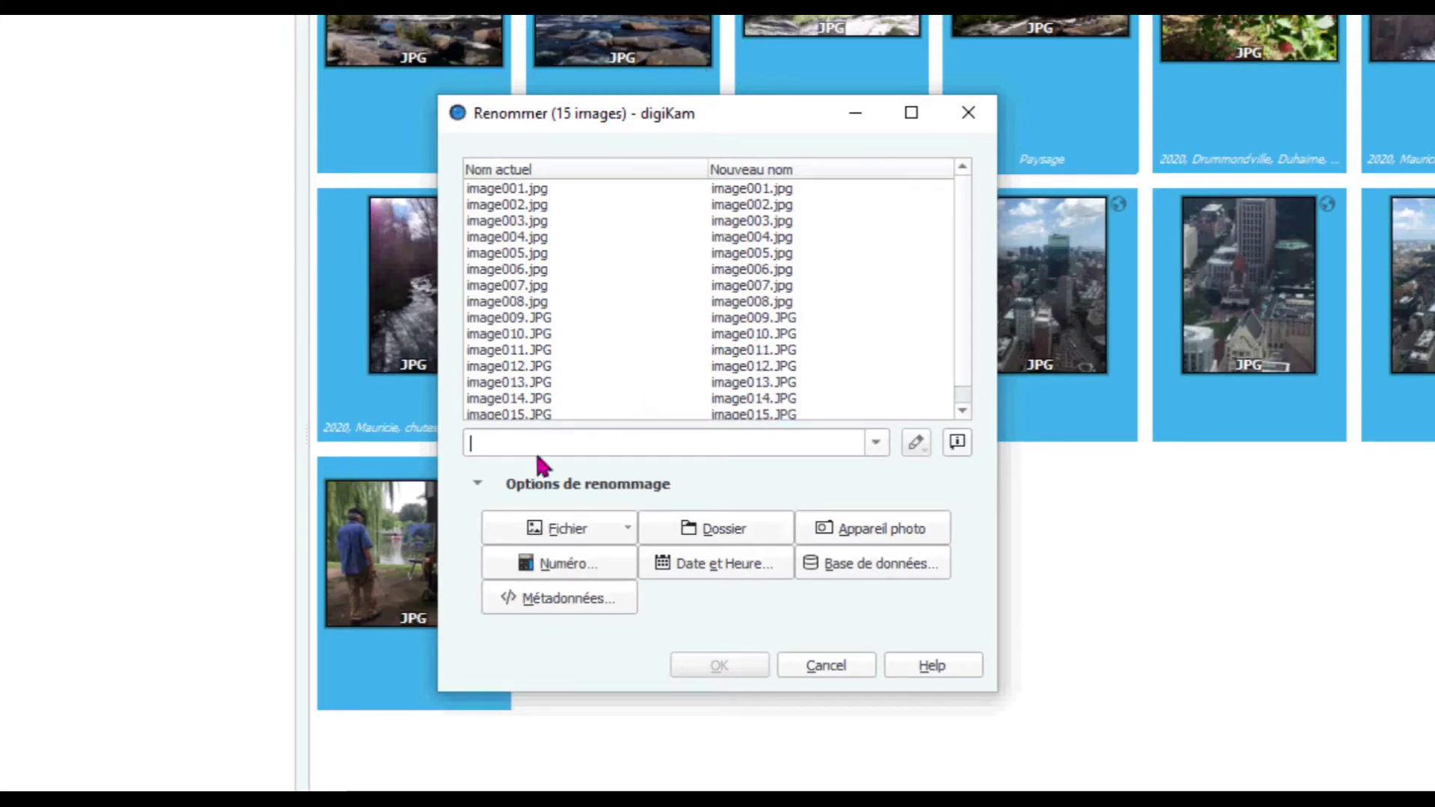
# Step: Start a Date et Heure renaming option with the Personnalisé format yyyy-MM-dd hh-mm-ss
pyautogui.click(710, 566)
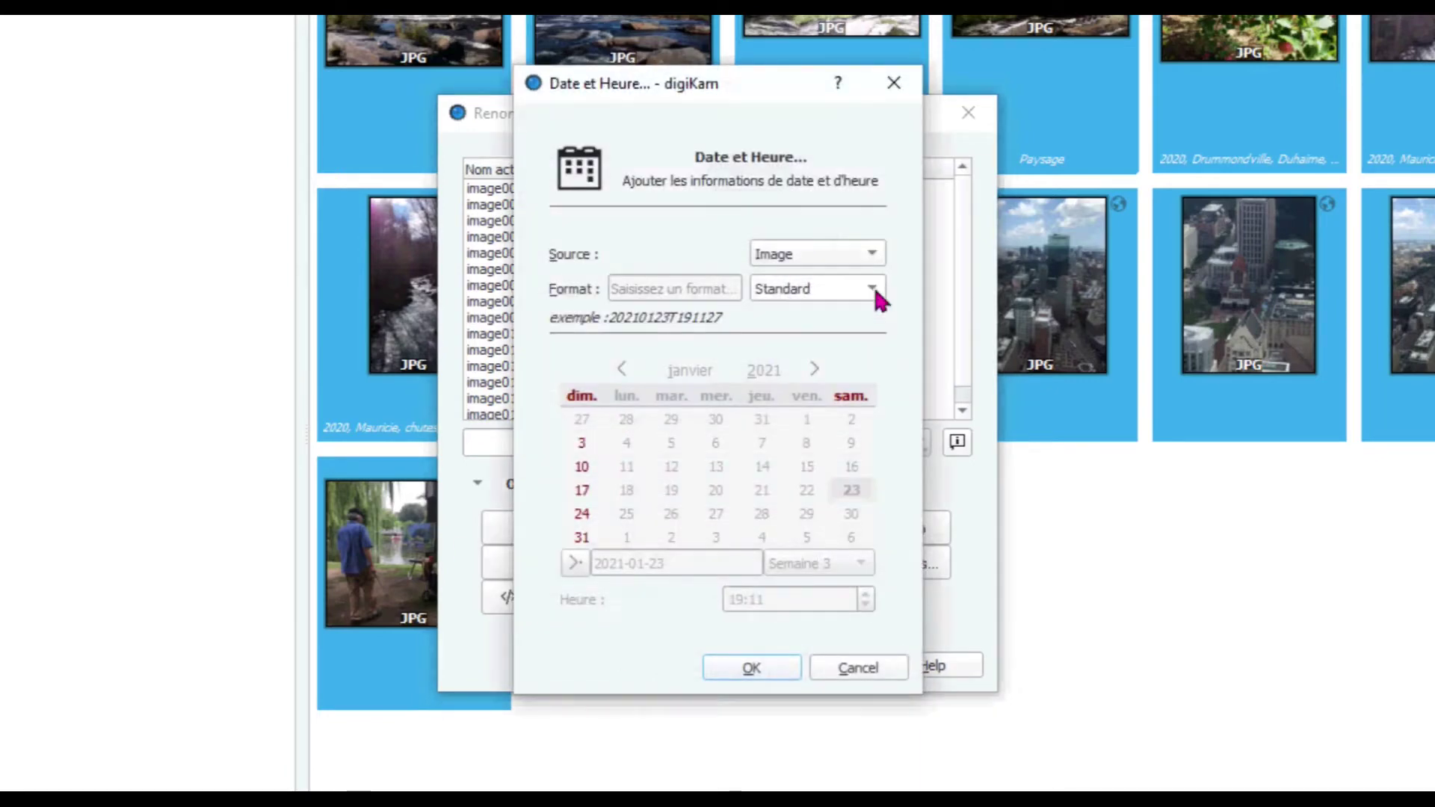
pyautogui.click(878, 295)
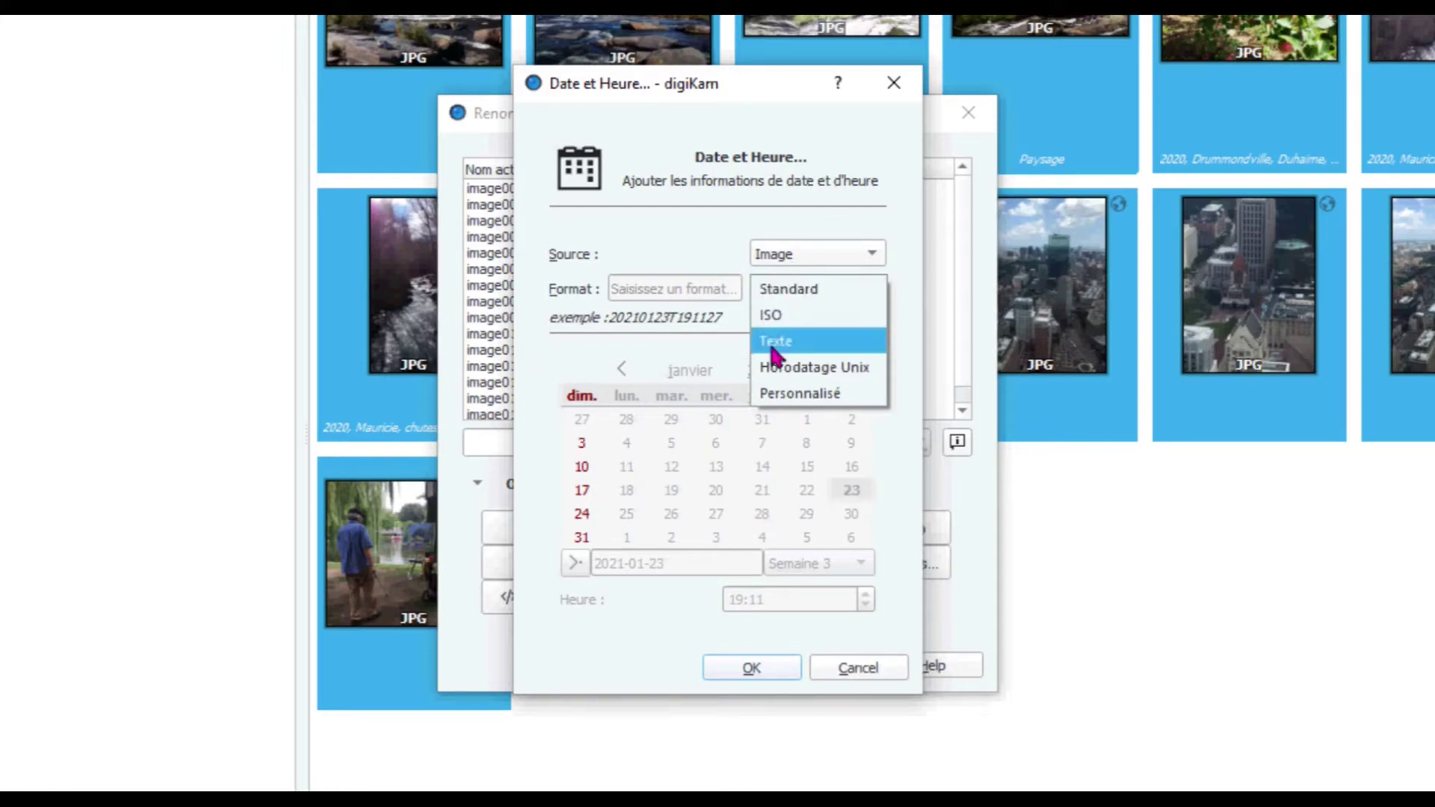
pyautogui.click(772, 400)
pyautogui.click(664, 287)
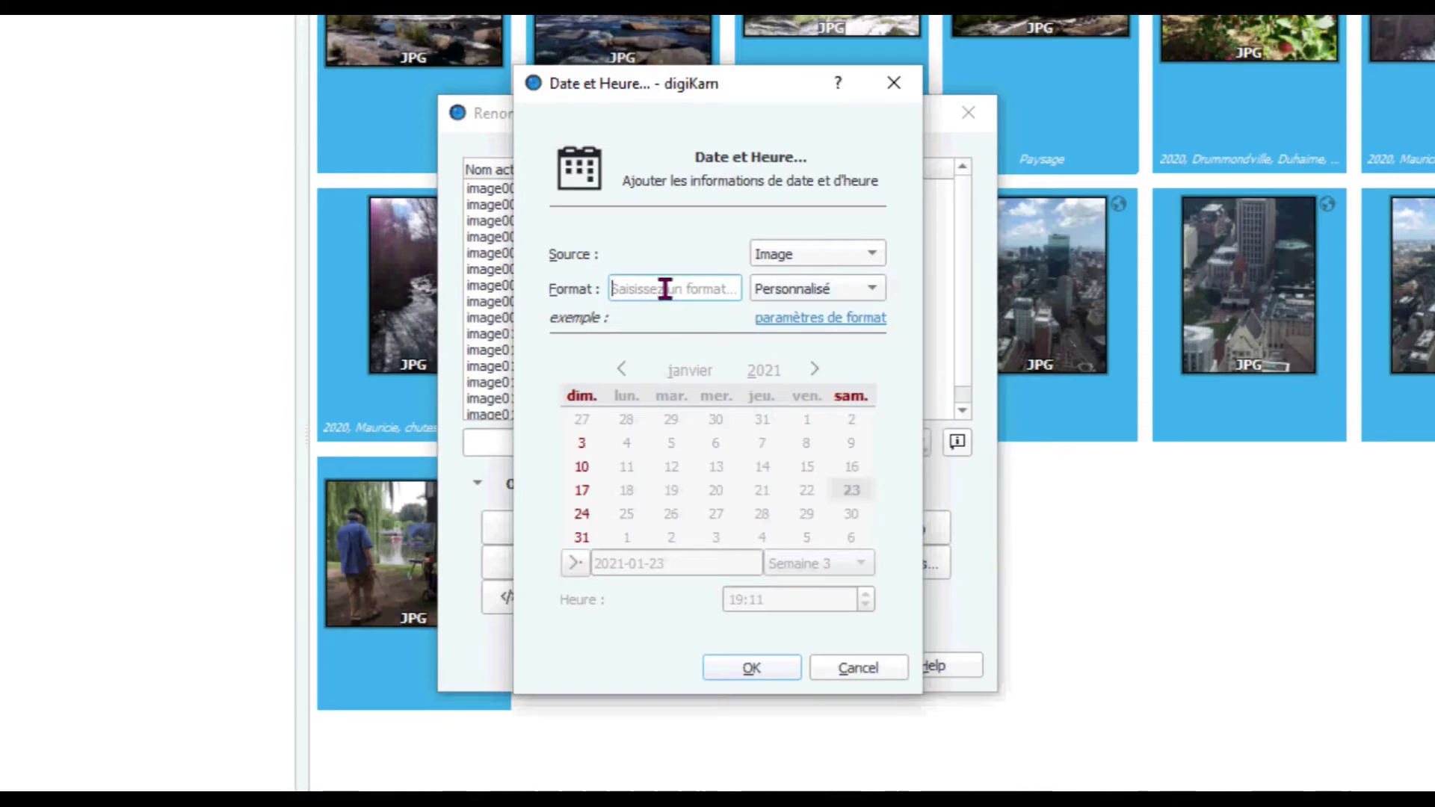
pyautogui.write('yyyy')
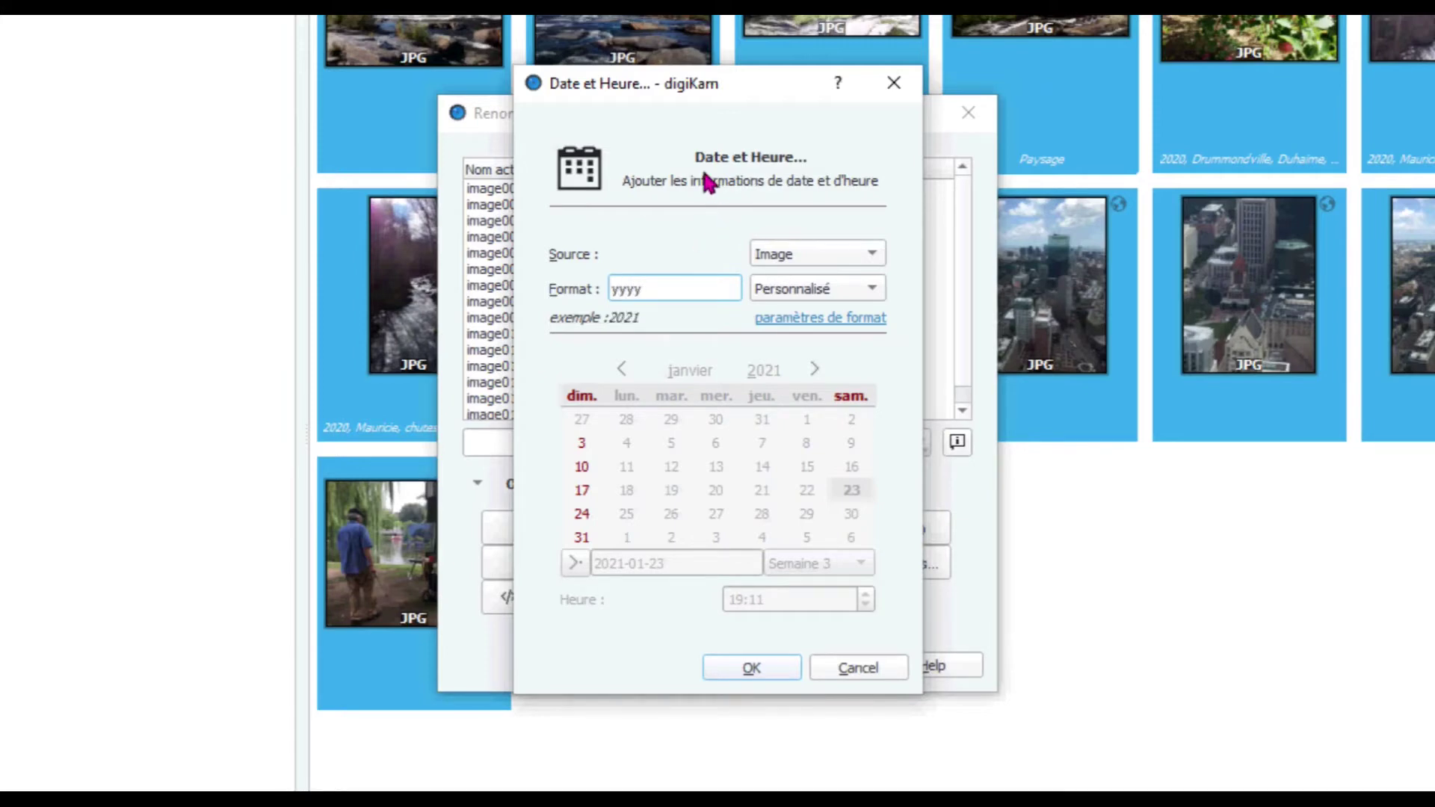
pyautogui.write('-')
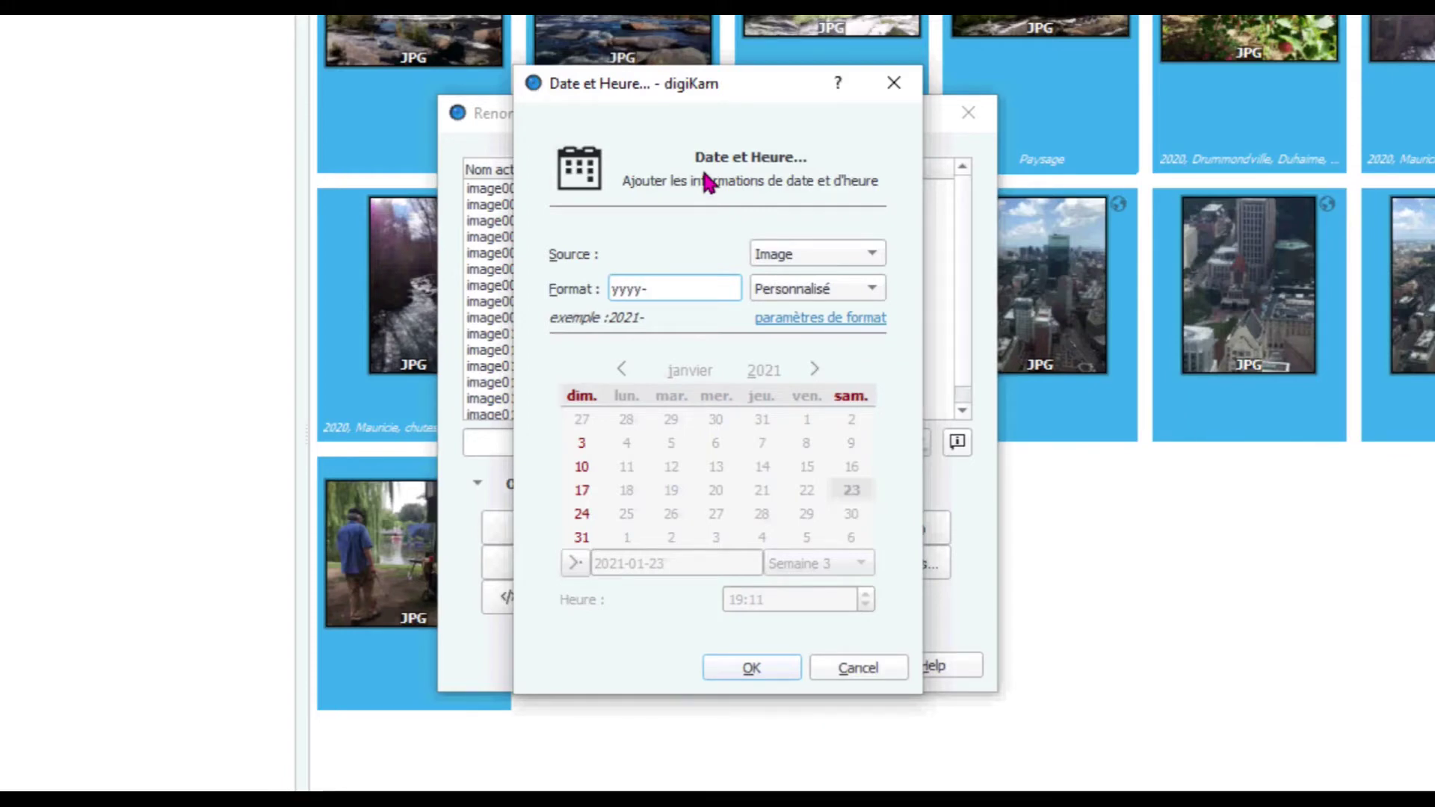
pyautogui.write('MM-dd')
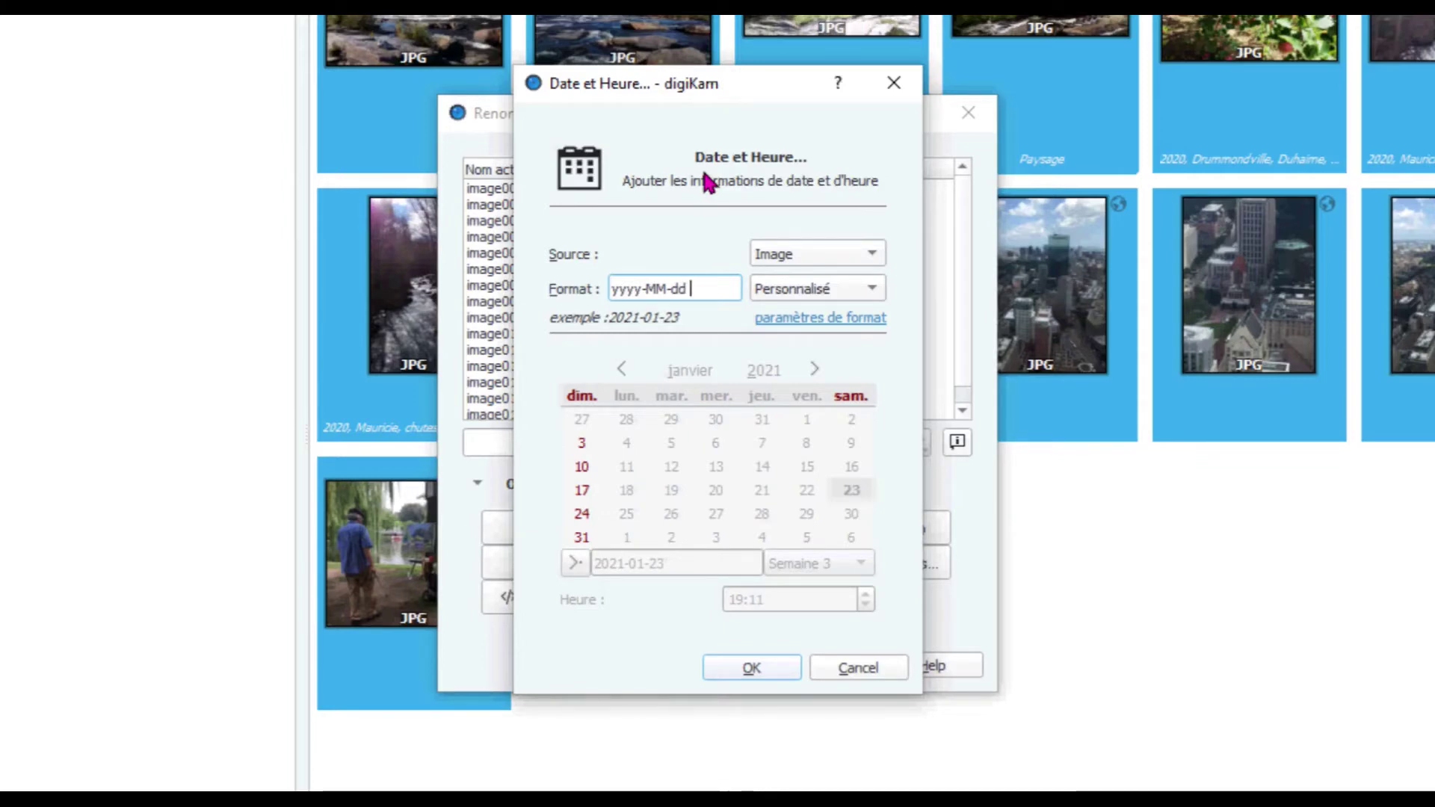
pyautogui.write(' hh-')
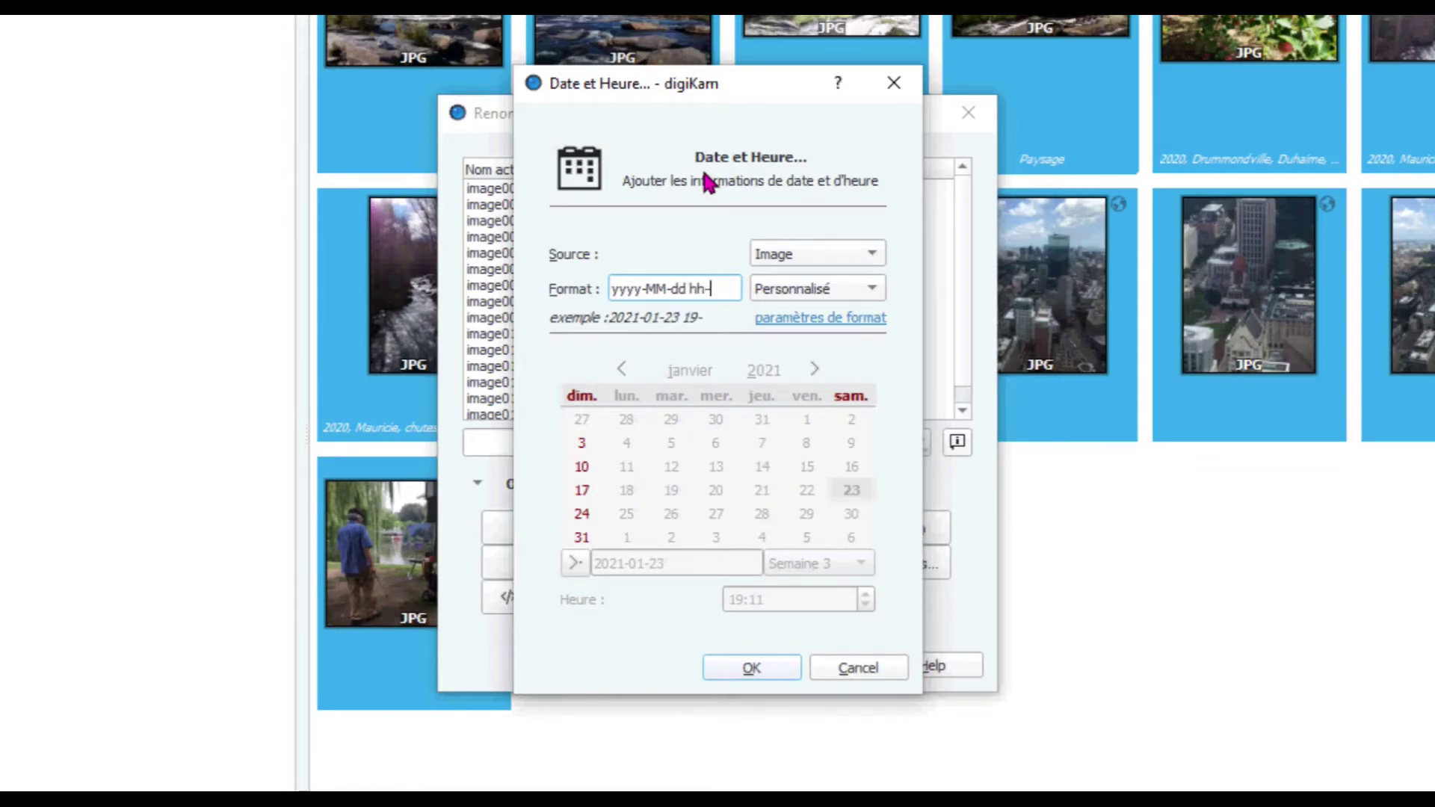
pyautogui.write('mm-ss')
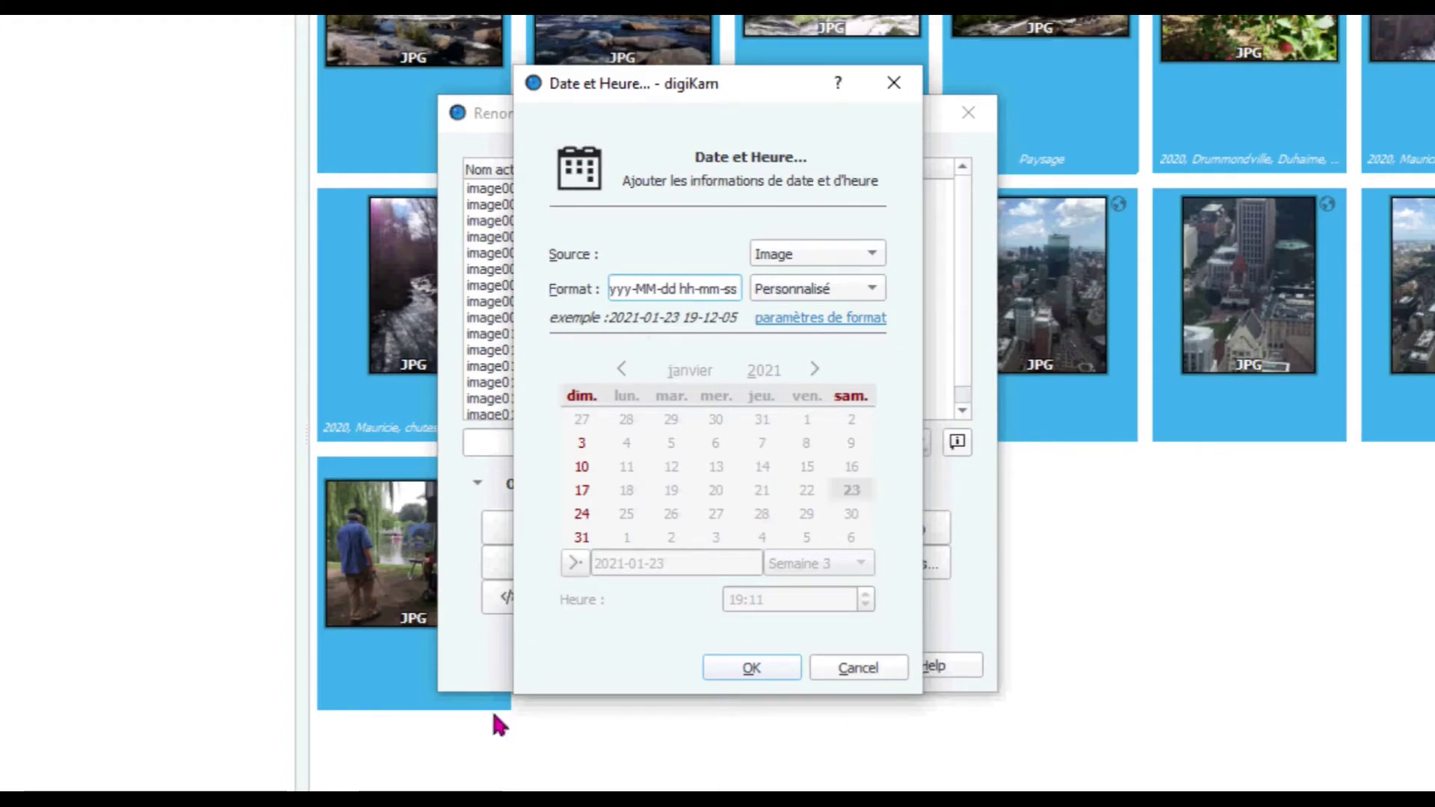
# Step: Open the date format parameters reference from the Date et Heure option and translate the page into French to examine its example format strings
pyautogui.click(833, 319)
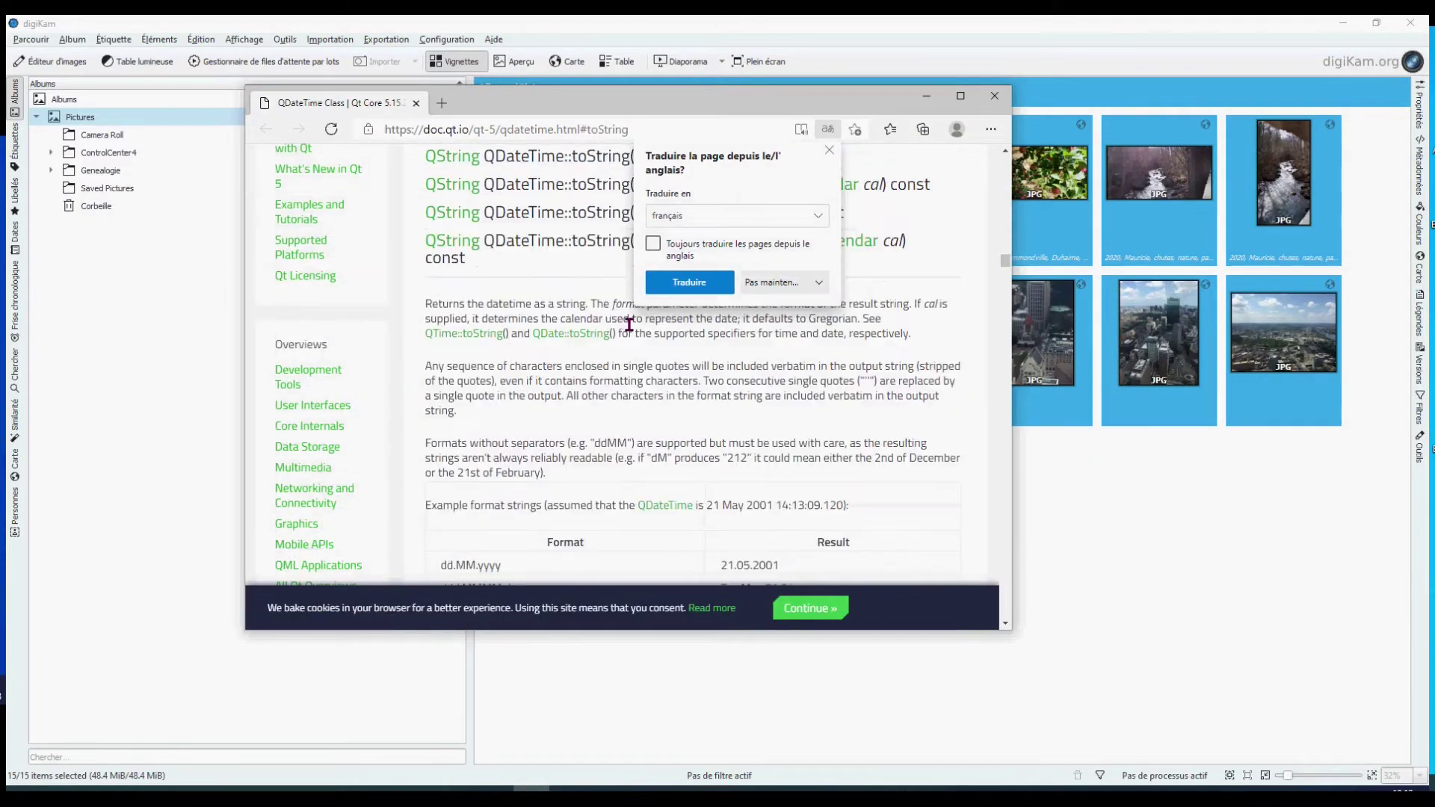
pyautogui.scroll(-4, 459, 459)
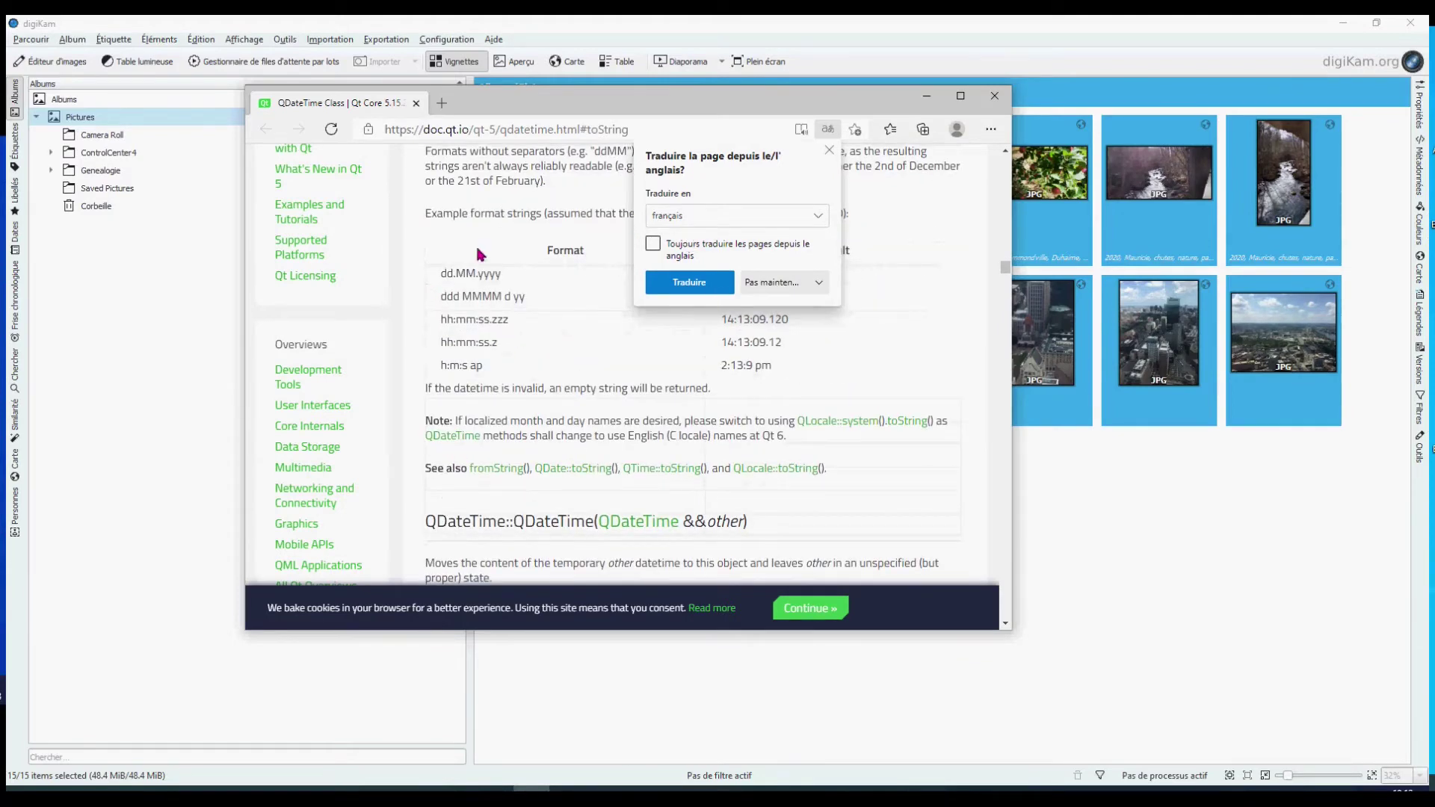
pyautogui.click(688, 282)
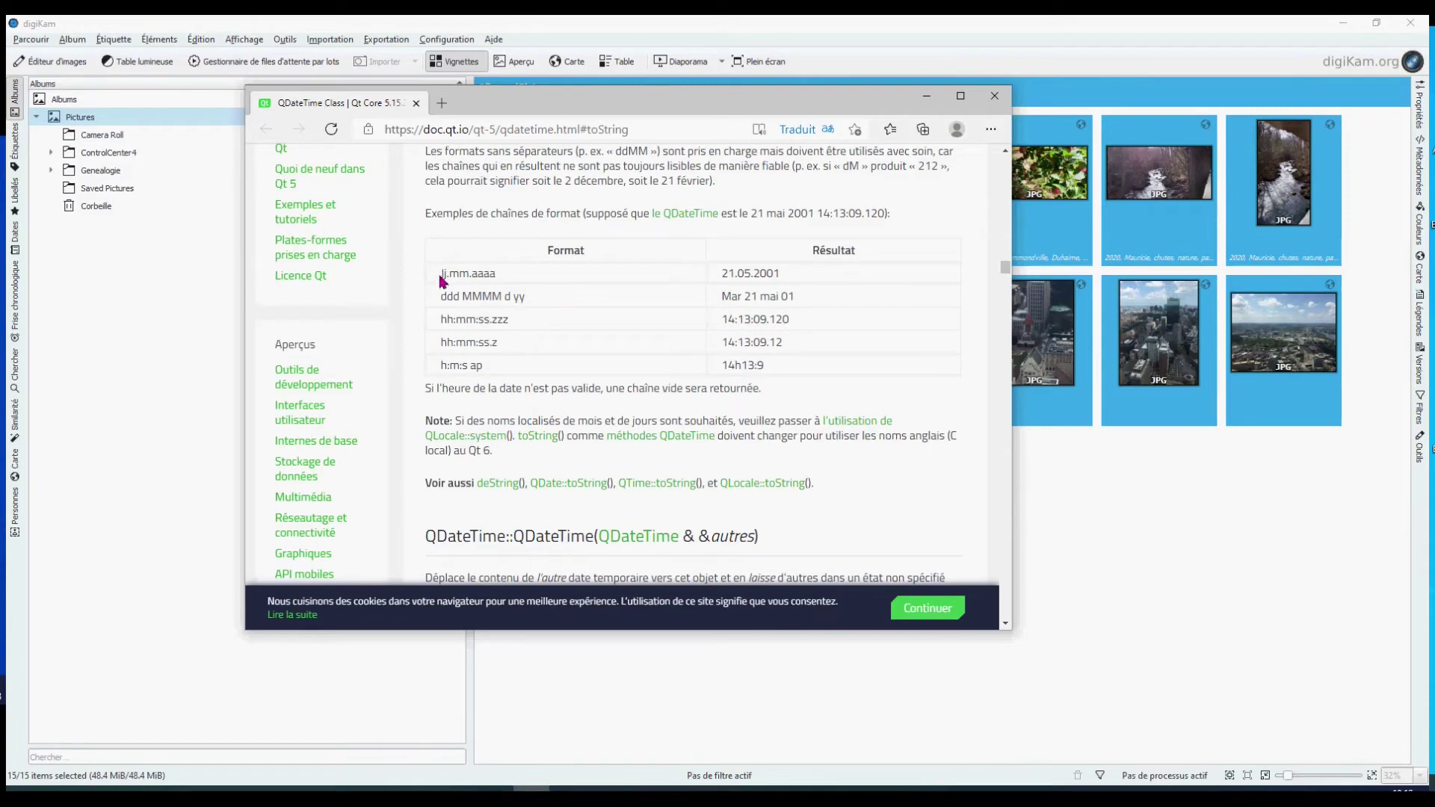
pyautogui.moveTo(442, 281); pyautogui.dragTo(718, 359)
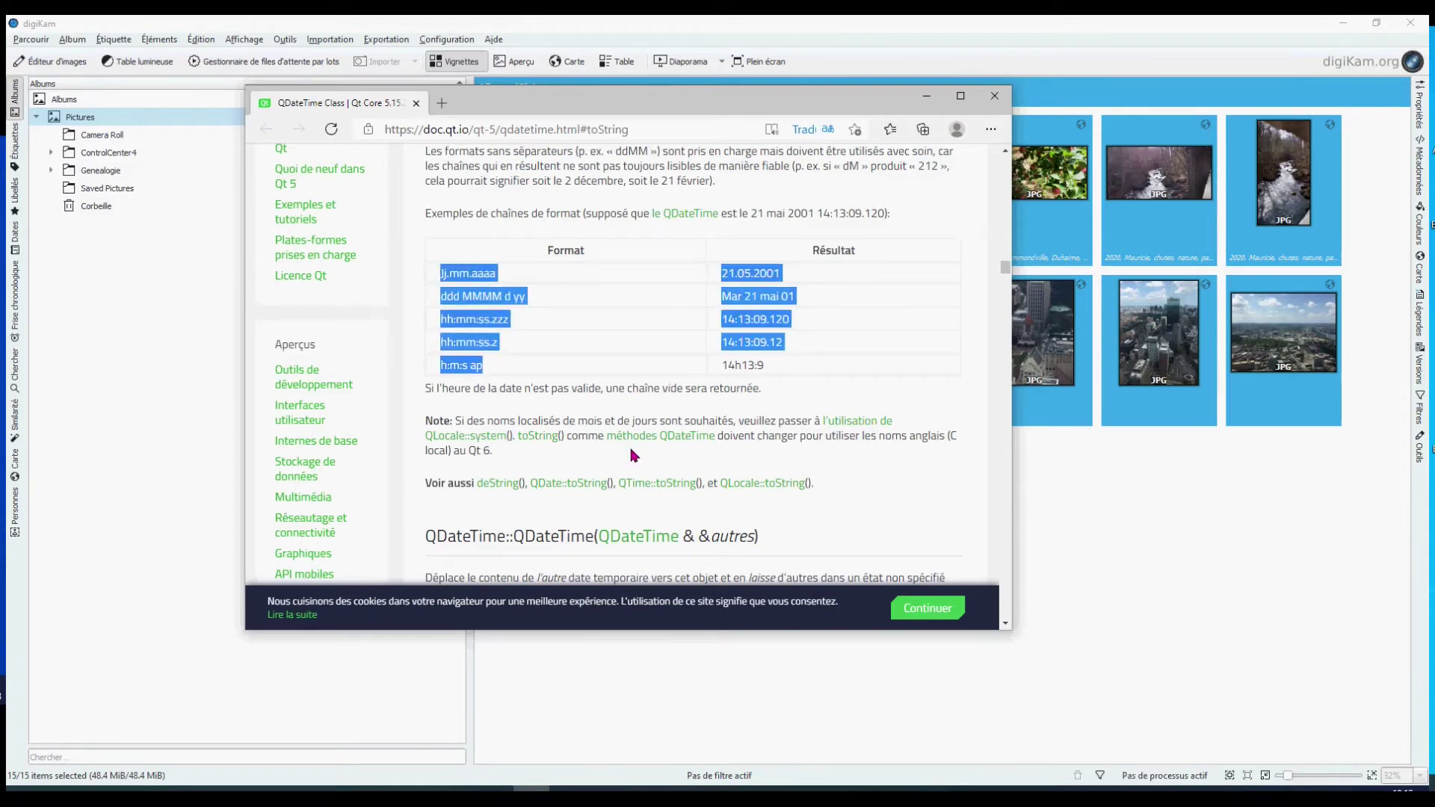
# Step: Show the reference page in its original language, review the example format strings and close the page
pyautogui.click(832, 131)
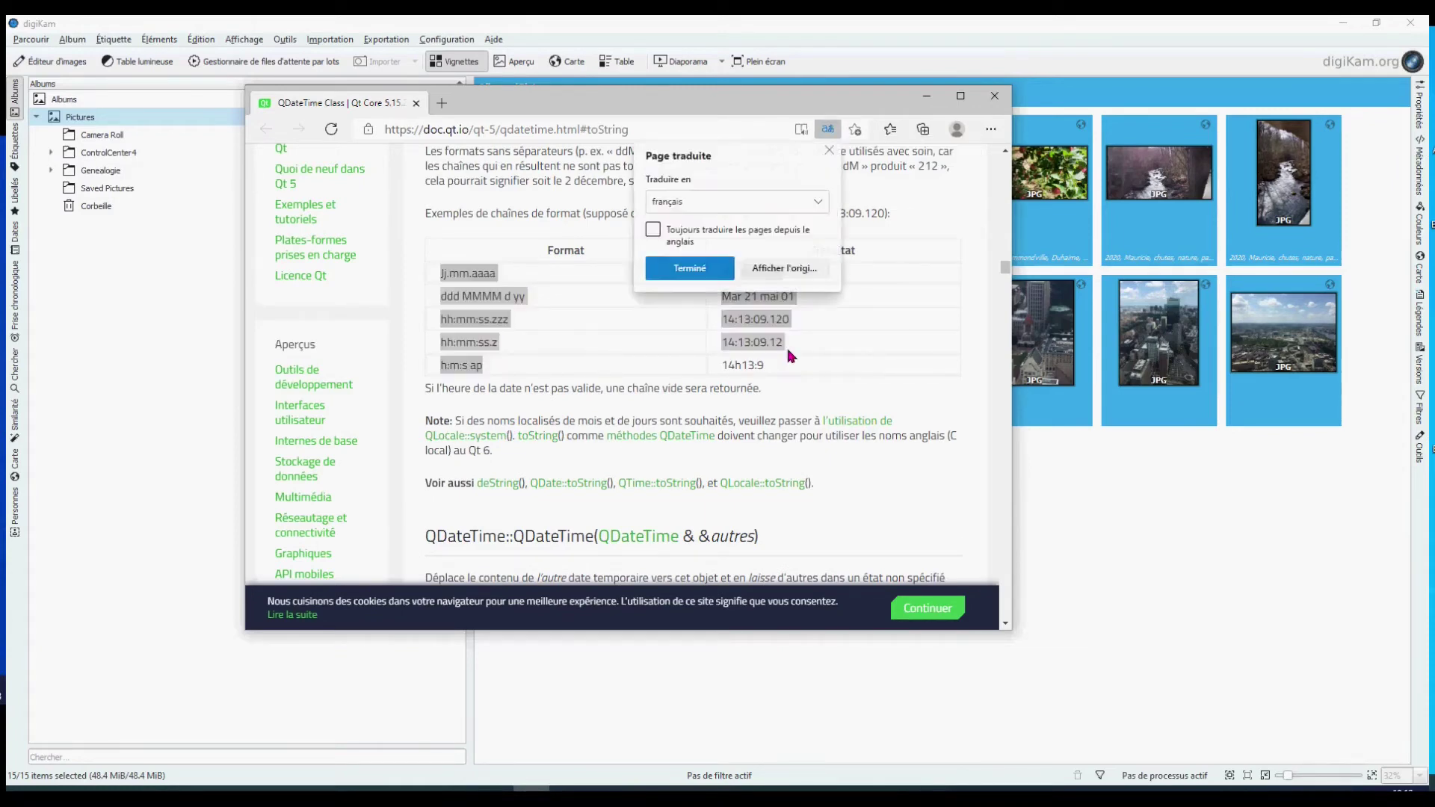
pyautogui.click(819, 203)
pyautogui.click(797, 264)
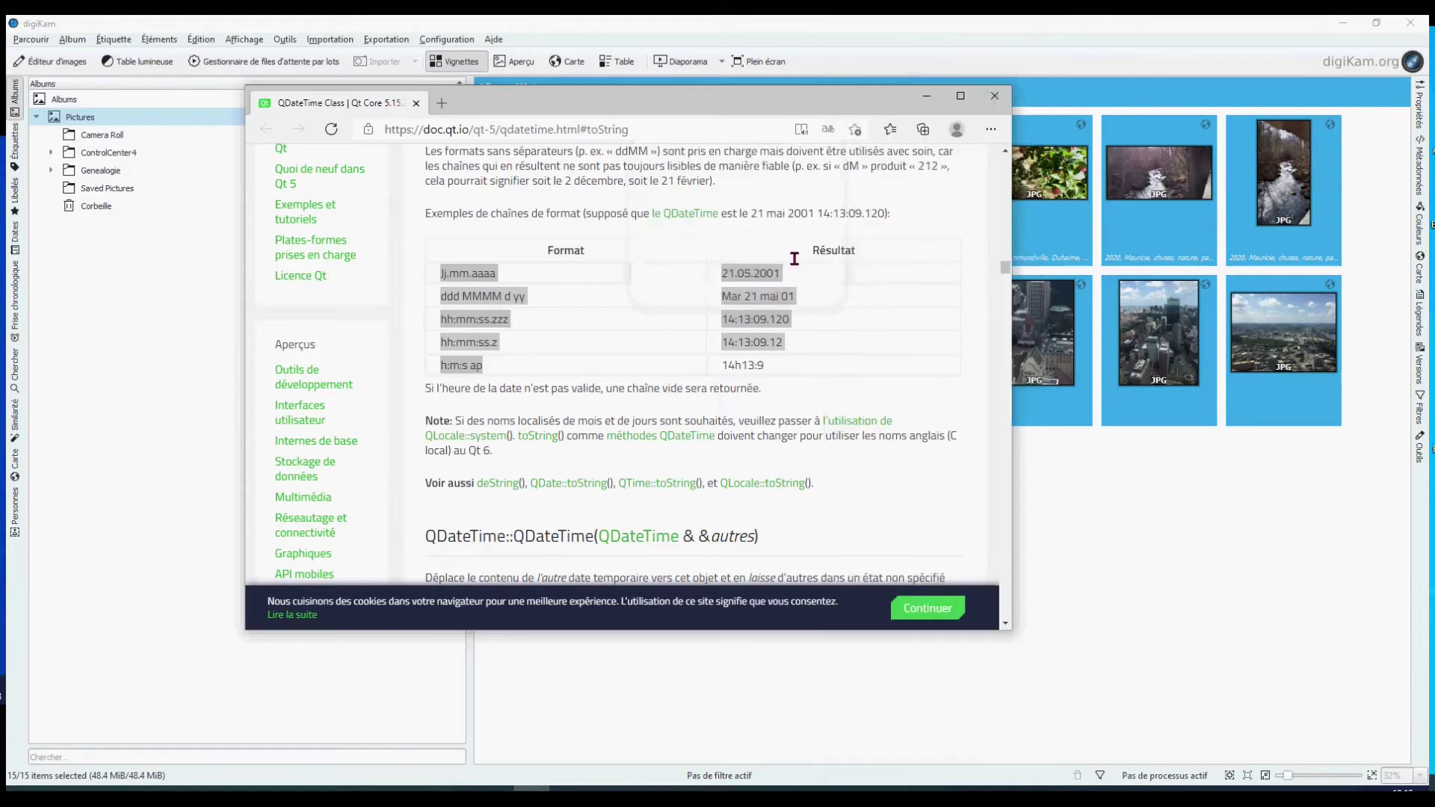
pyautogui.click(465, 196)
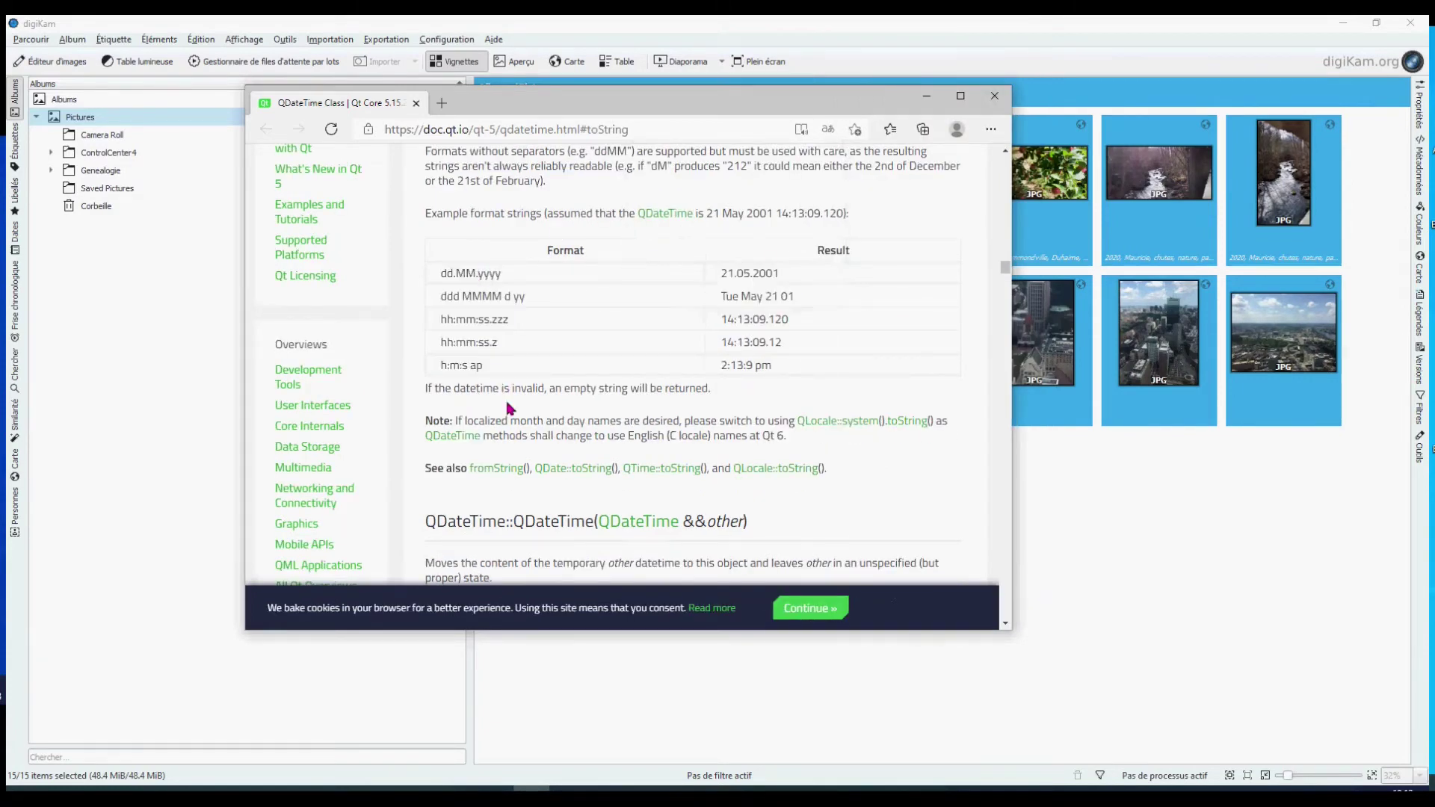
pyautogui.scroll(-2, 505, 397)
pyautogui.scroll(5, 505, 397)
pyautogui.scroll(-5, 602, 412)
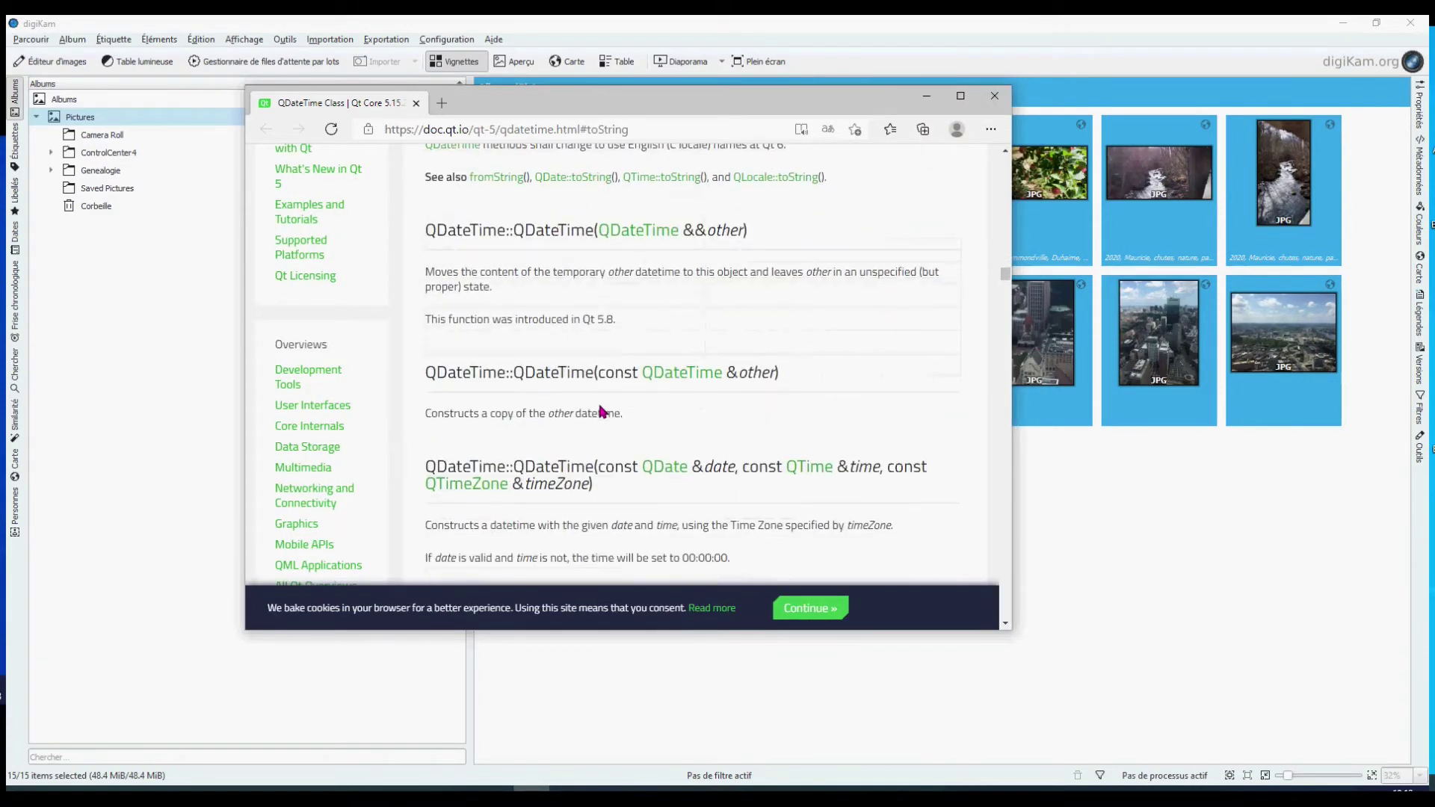
pyautogui.click(994, 96)
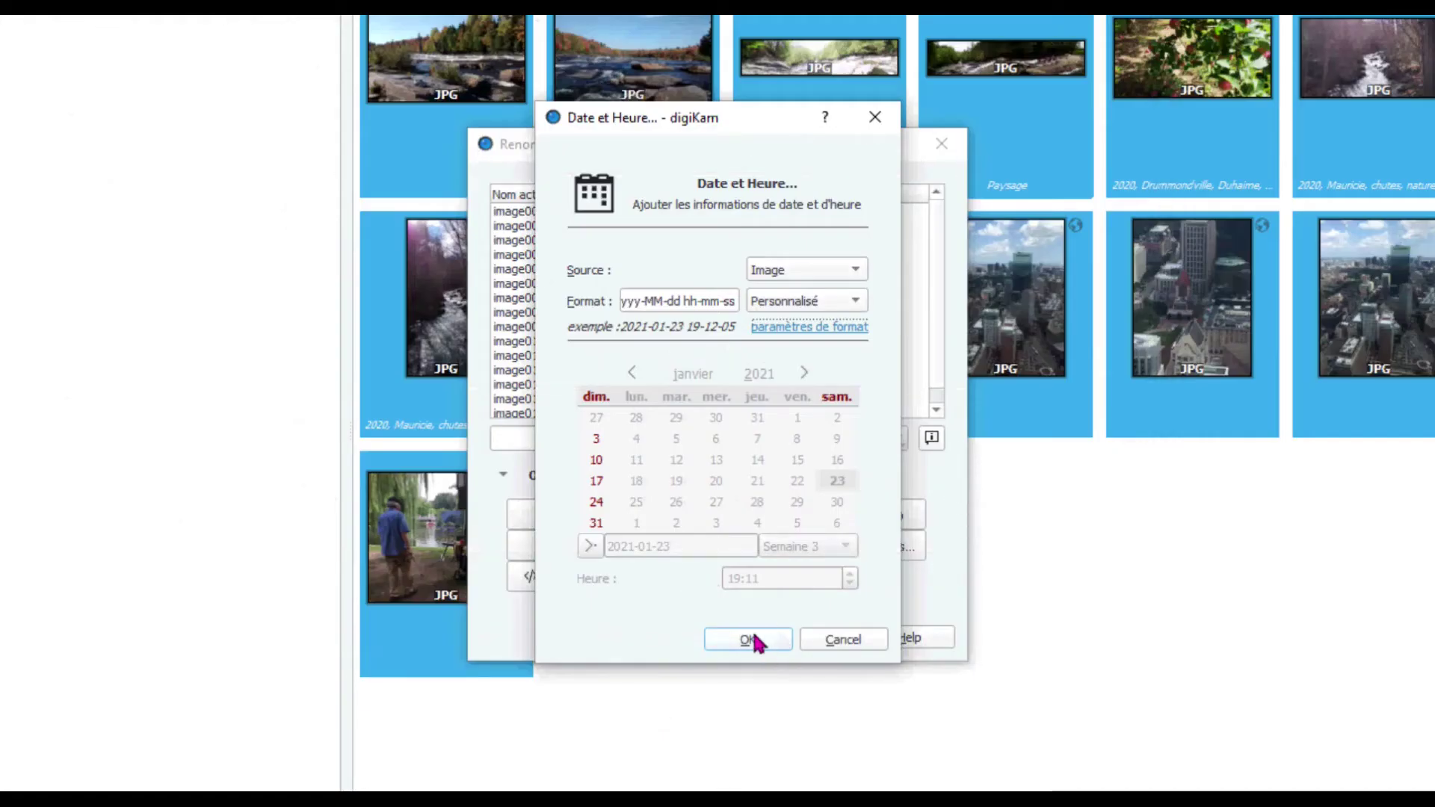
# Step: Complete the renaming pattern with the date and time option plus a 3-digit sequence number, and run the batch rename
pyautogui.click(747, 642)
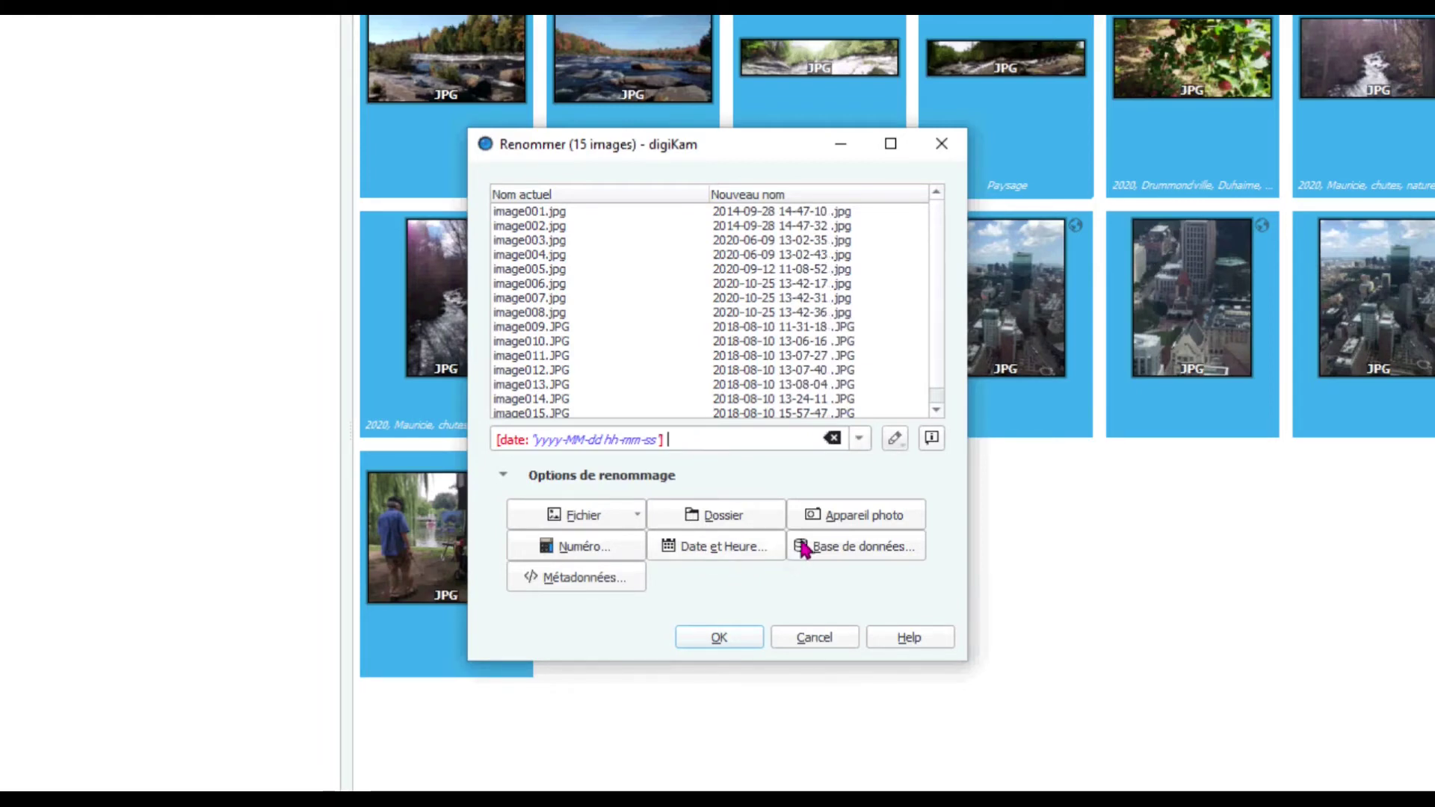
pyautogui.click(549, 546)
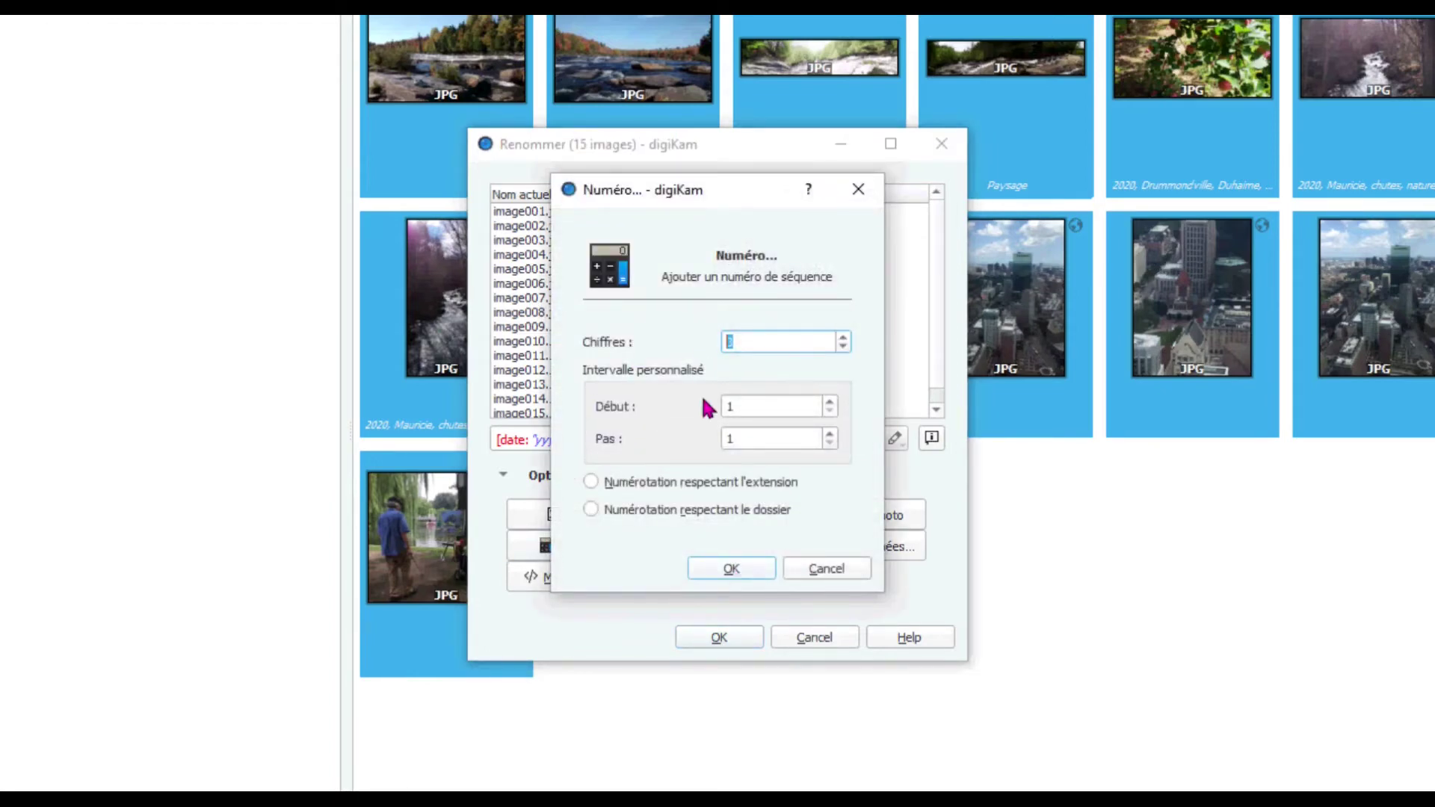
pyautogui.press('Up')
pyautogui.press('Up')
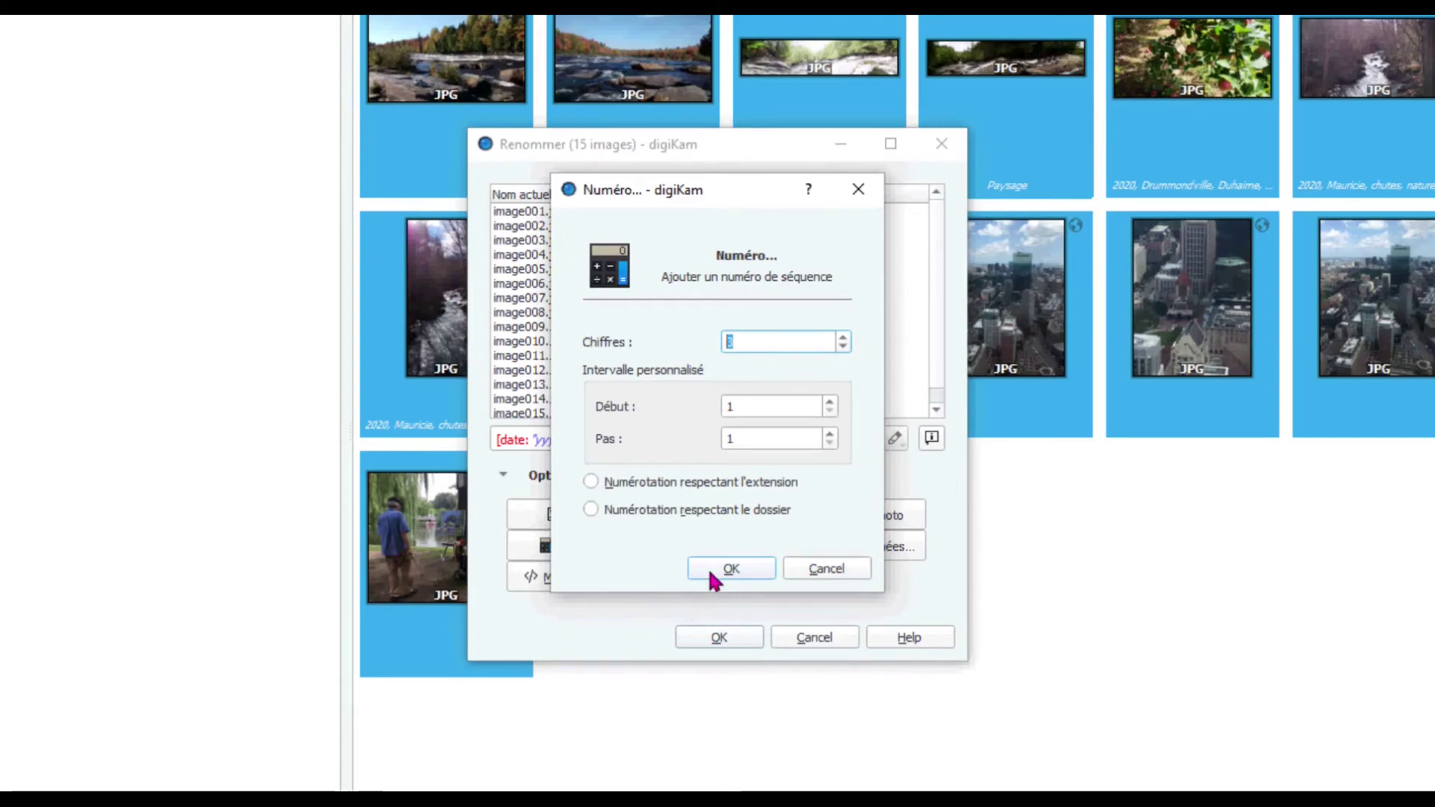
pyautogui.click(729, 569)
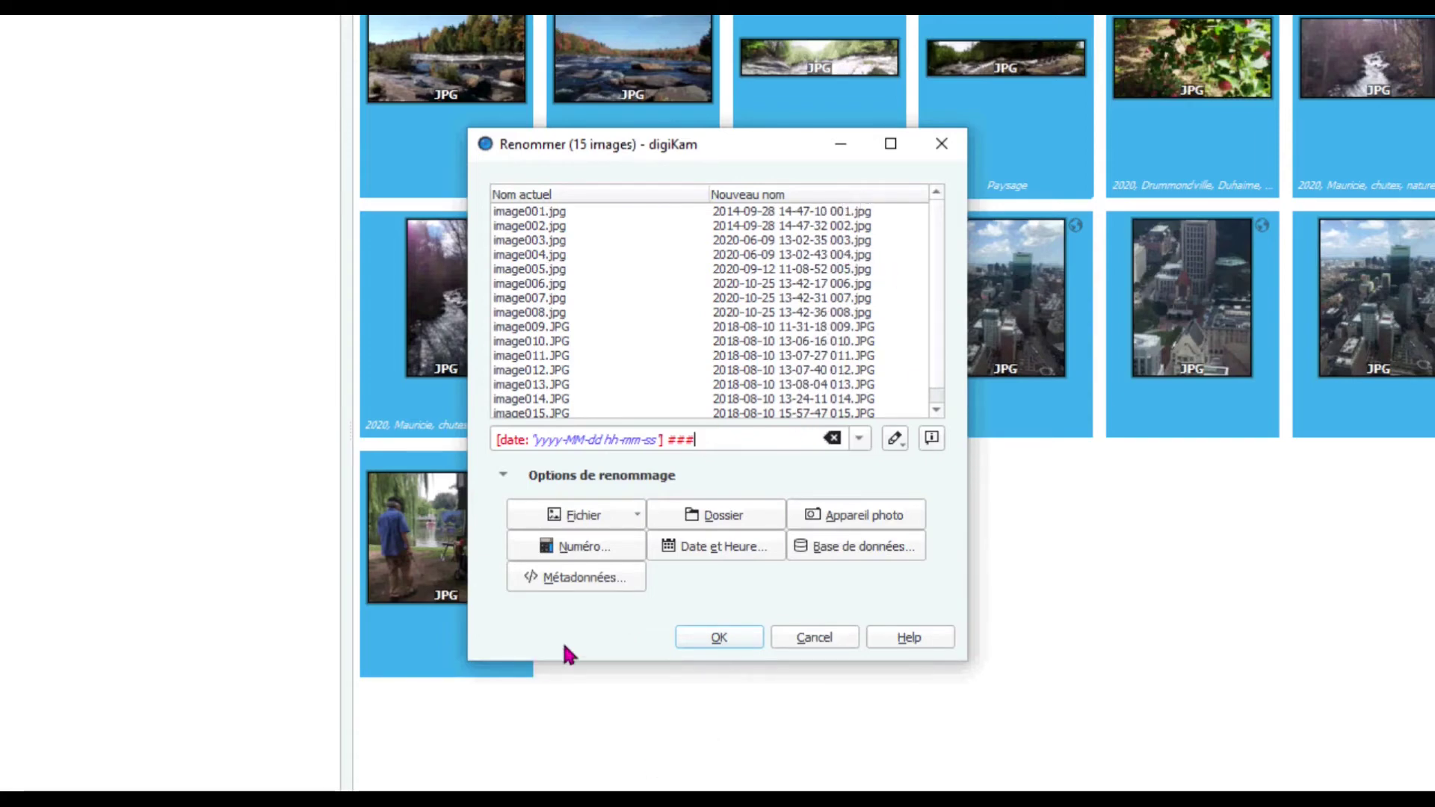
pyautogui.click(726, 636)
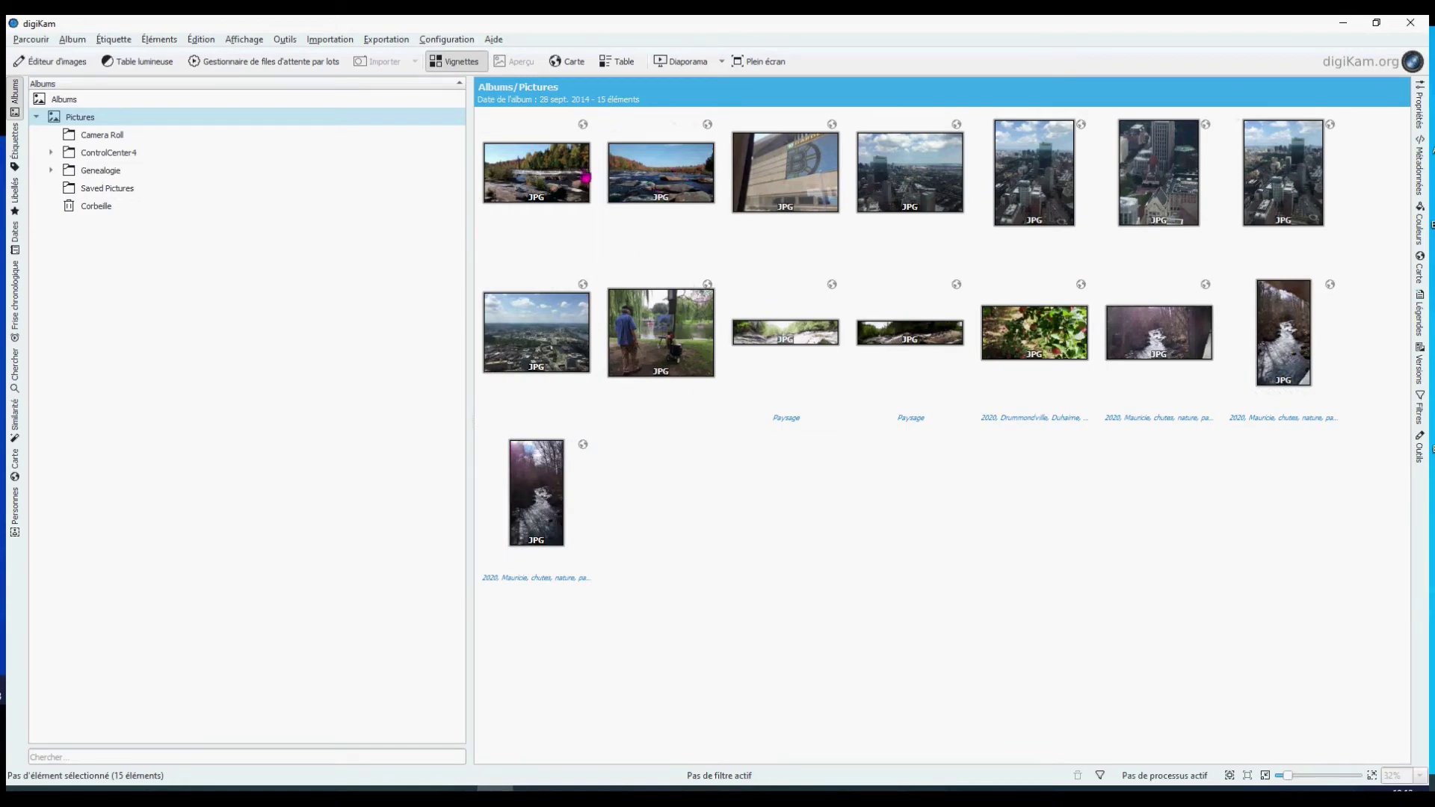
# Step: Show the file properties of the first image in the album and open its folder in the file manager
pyautogui.click(535, 185)
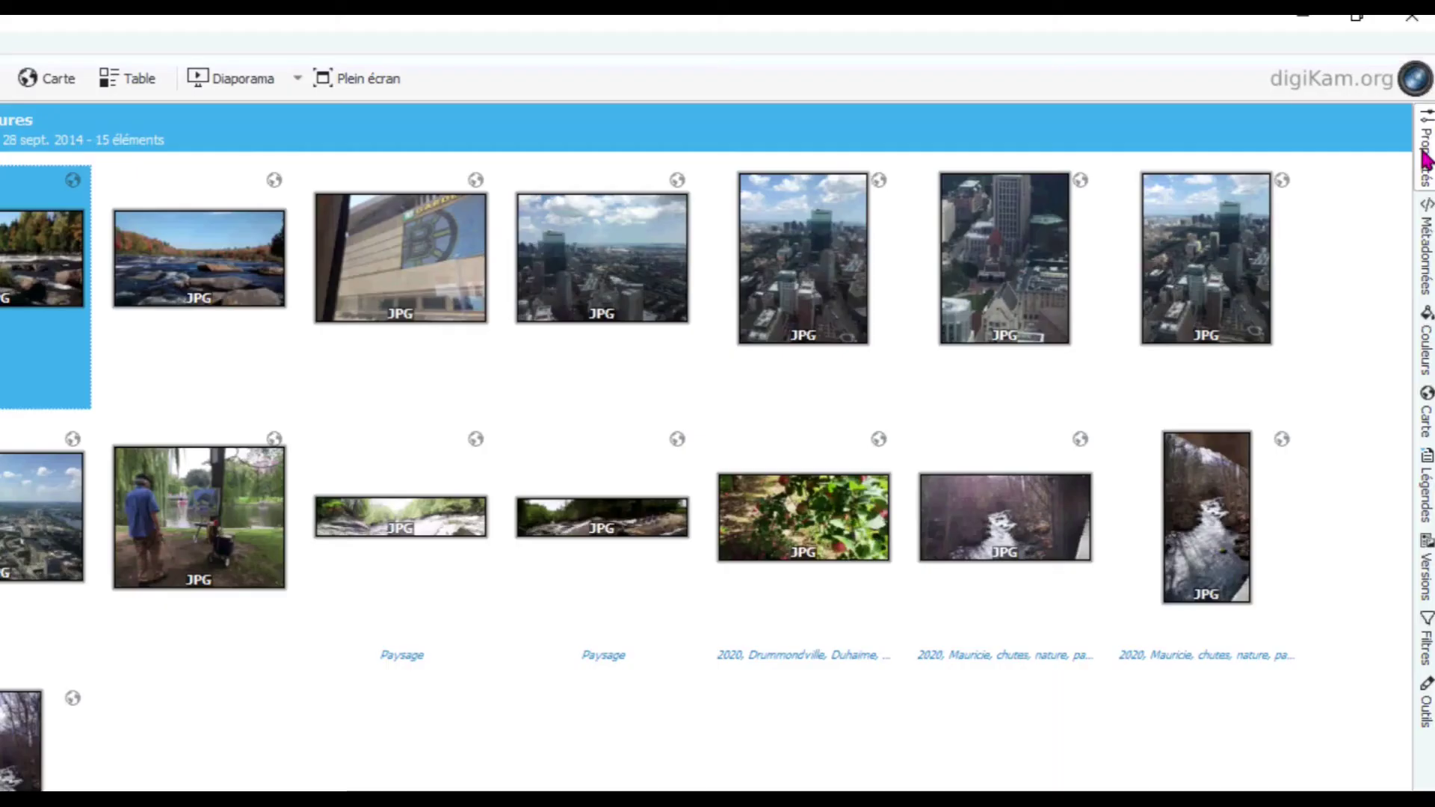
pyautogui.click(1419, 104)
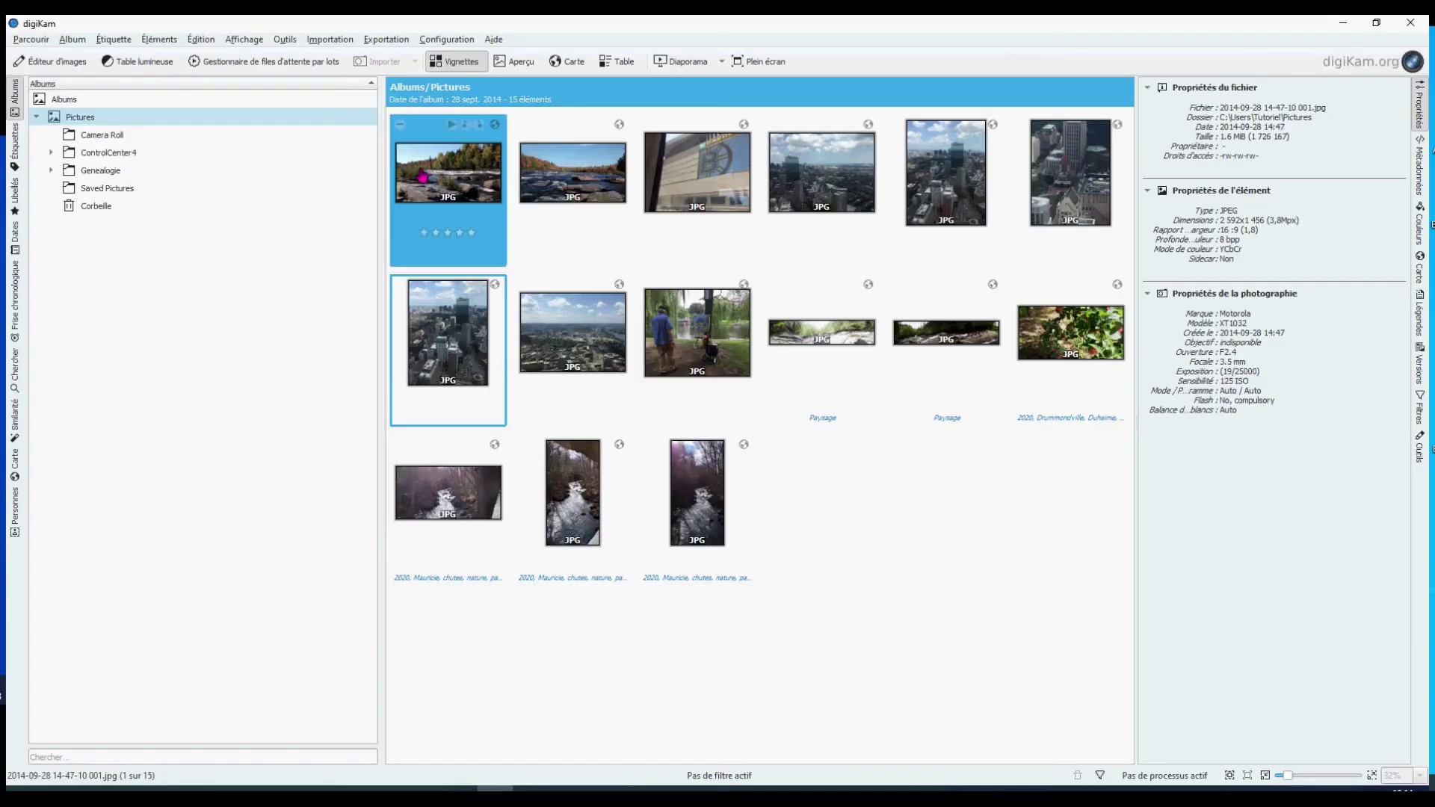
pyautogui.rightClick(424, 175)
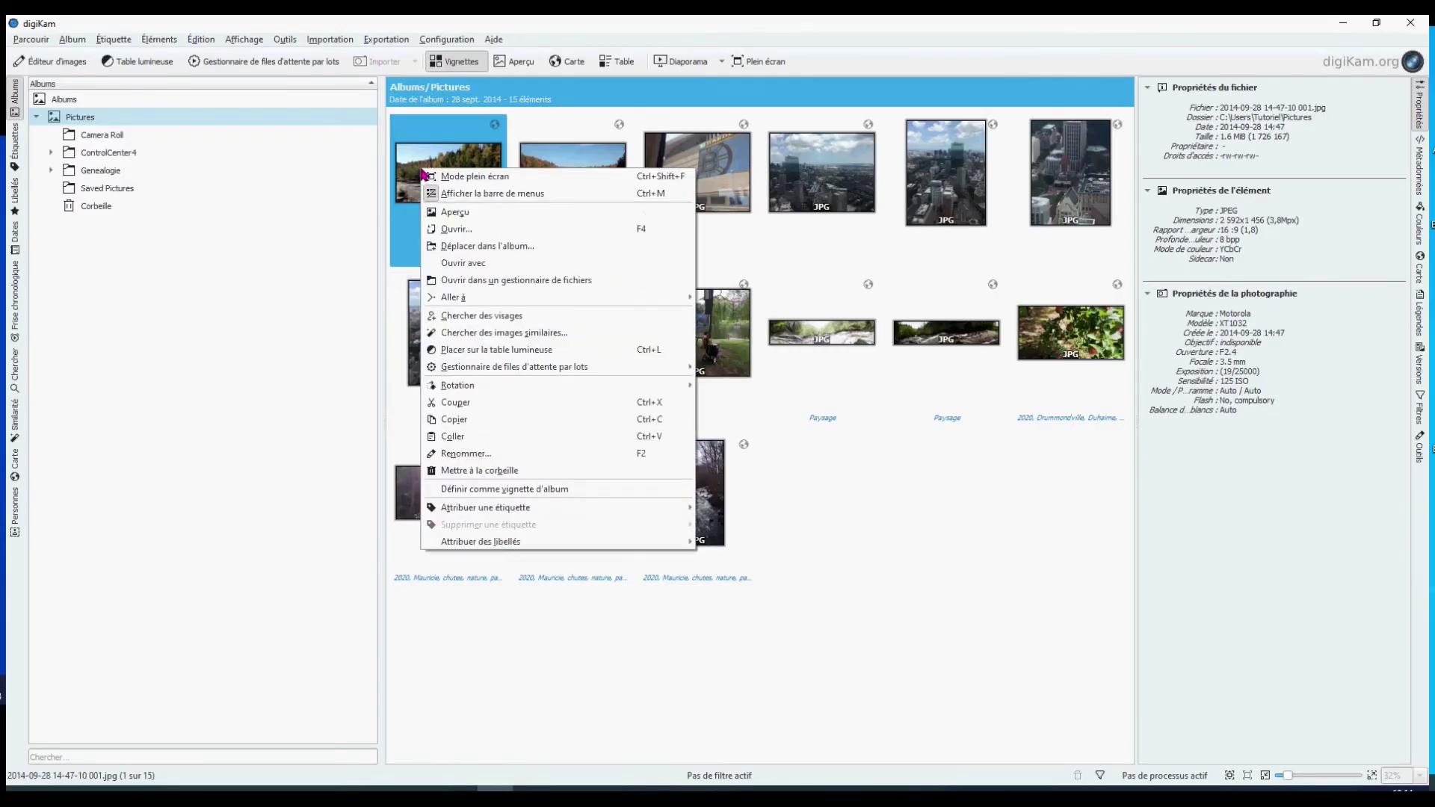
pyautogui.click(471, 280)
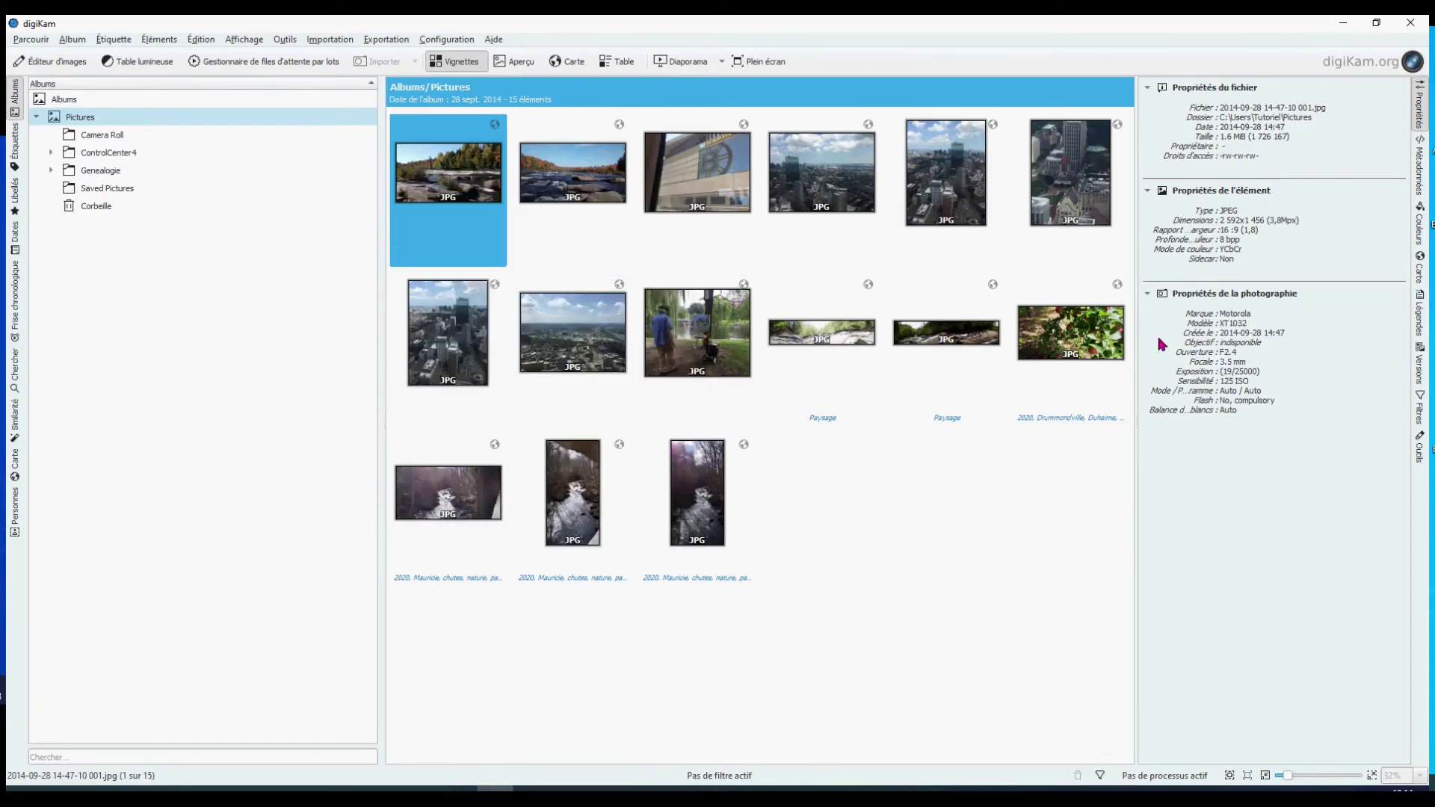
# Step: Minimize digiKam and the note, maximize the Images folder window and display its files in the Détails layout
pyautogui.click(1352, 24)
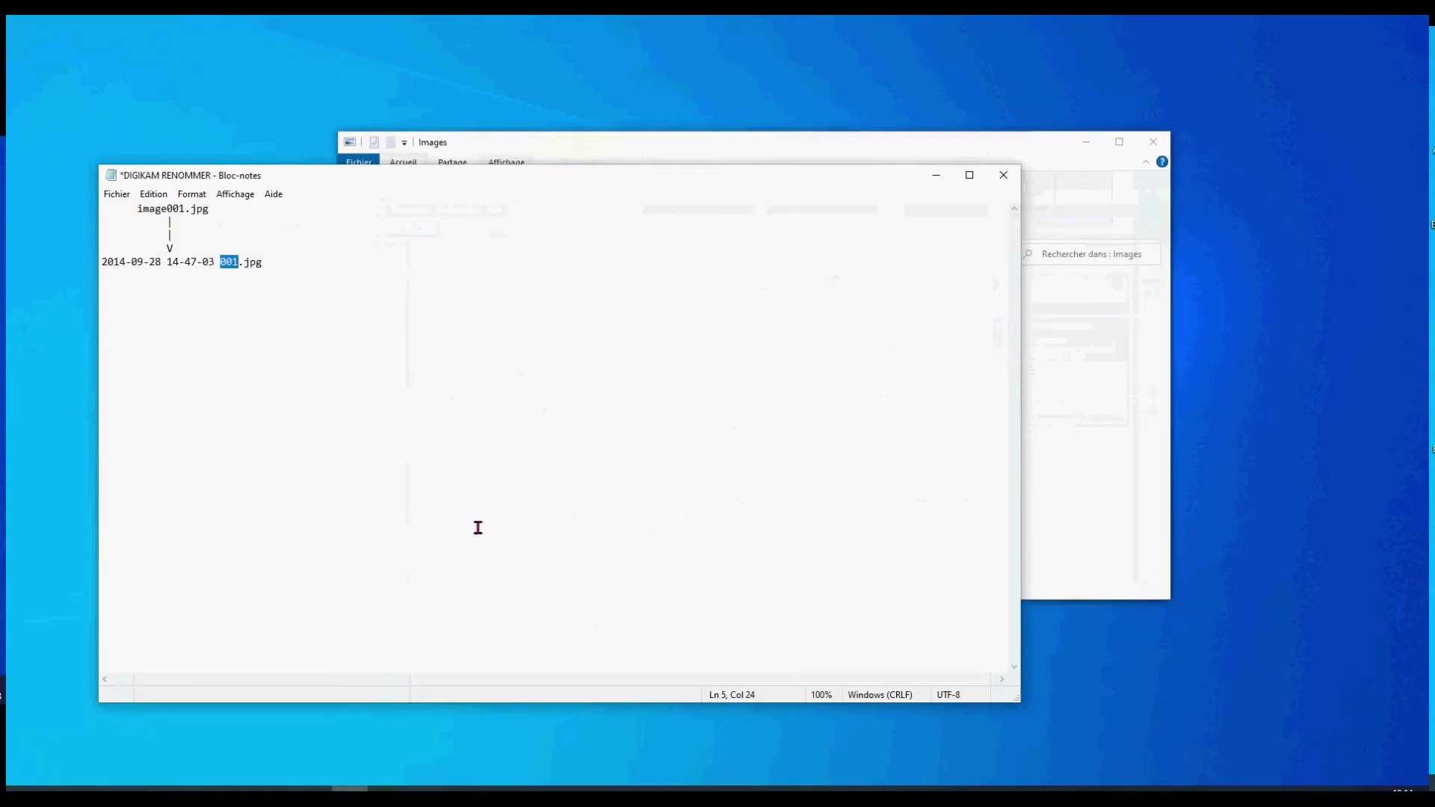
pyautogui.click(936, 175)
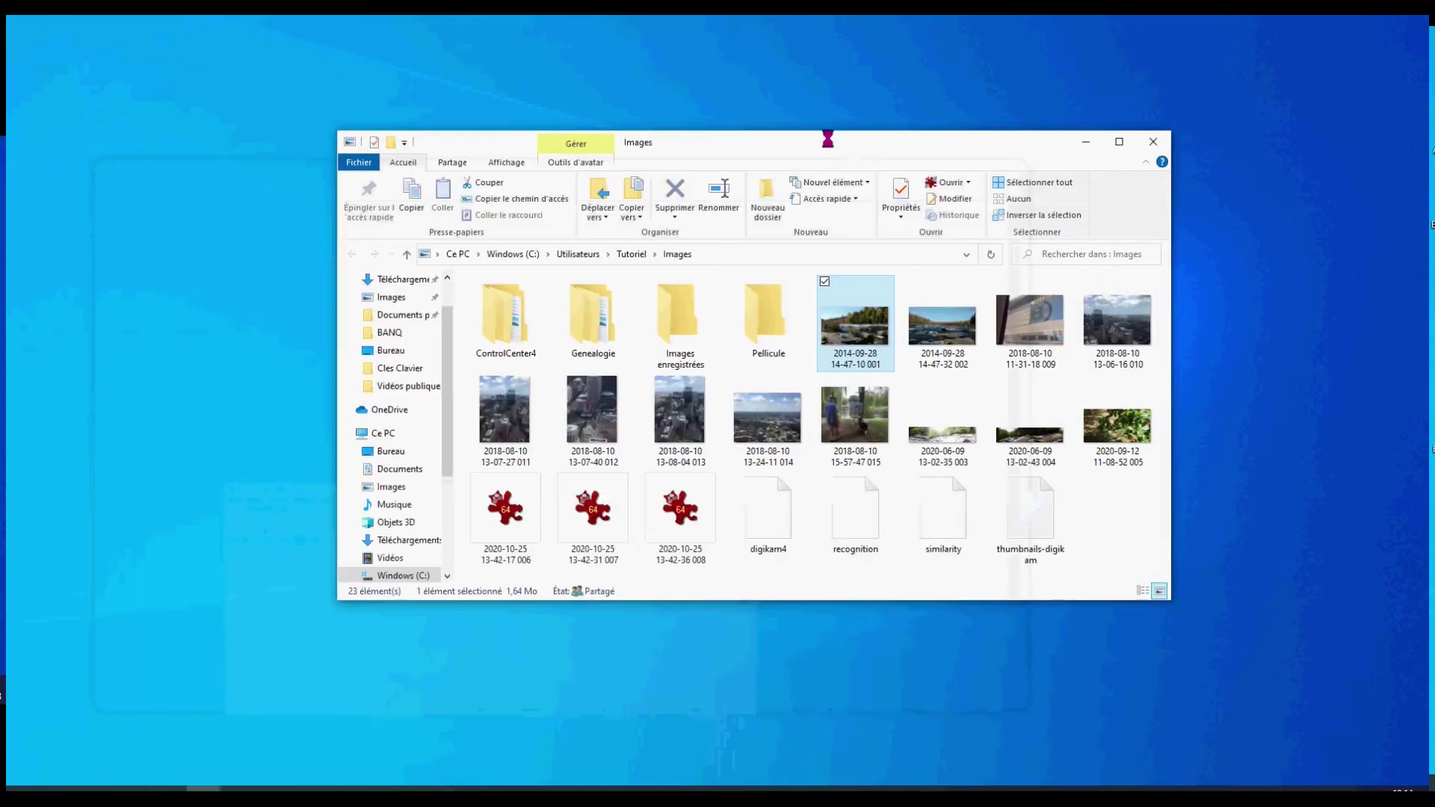
pyautogui.doubleClick(821, 140)
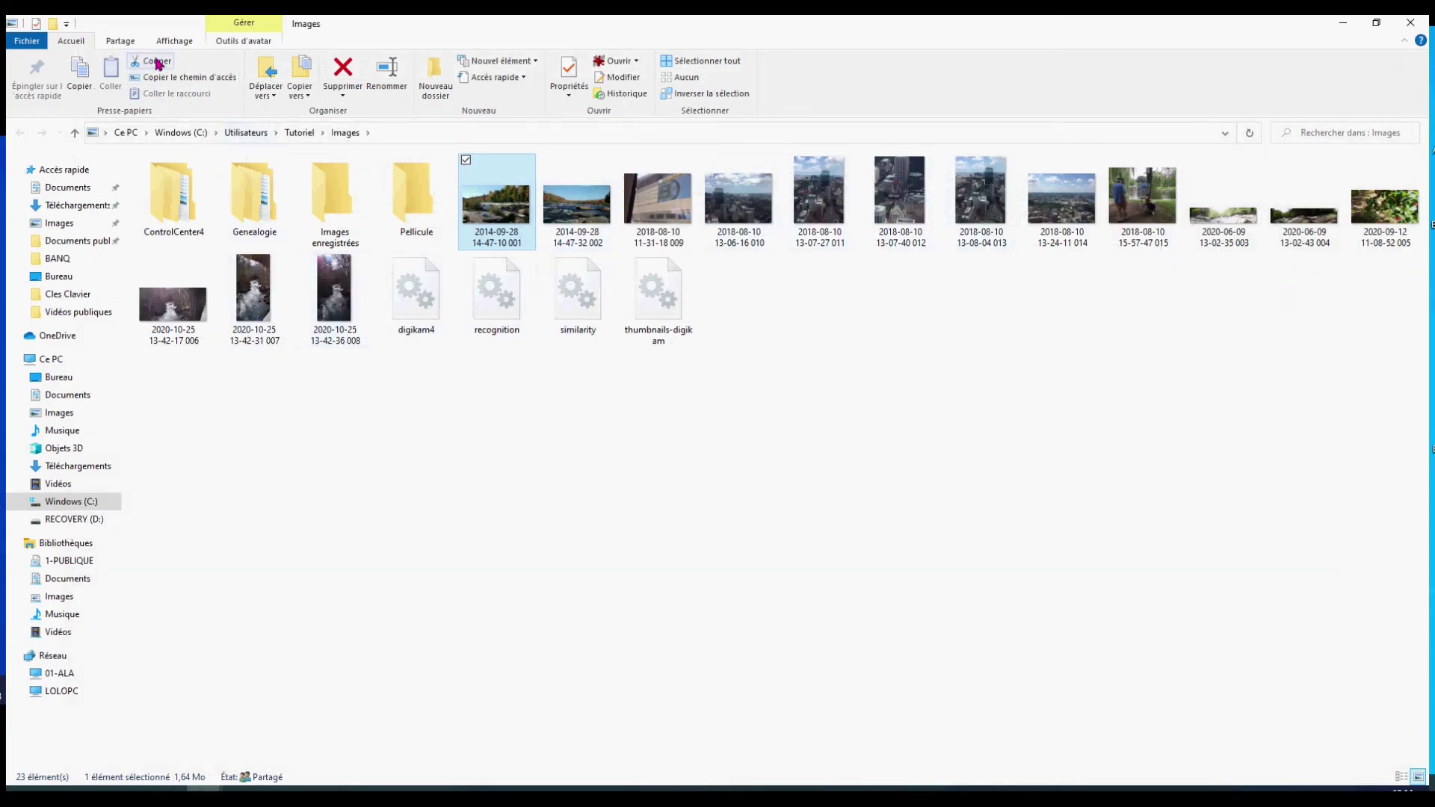
pyautogui.click(187, 43)
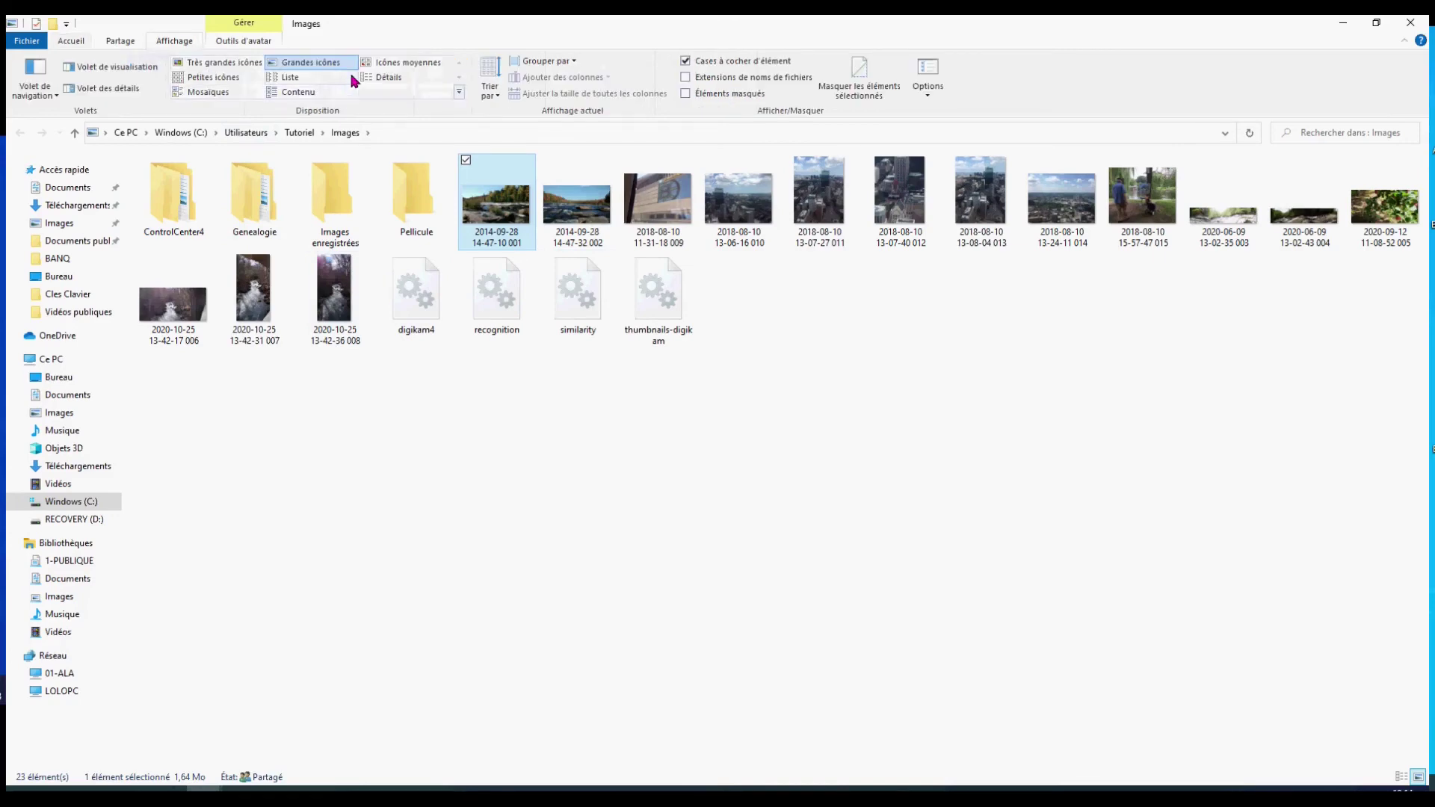
pyautogui.click(385, 78)
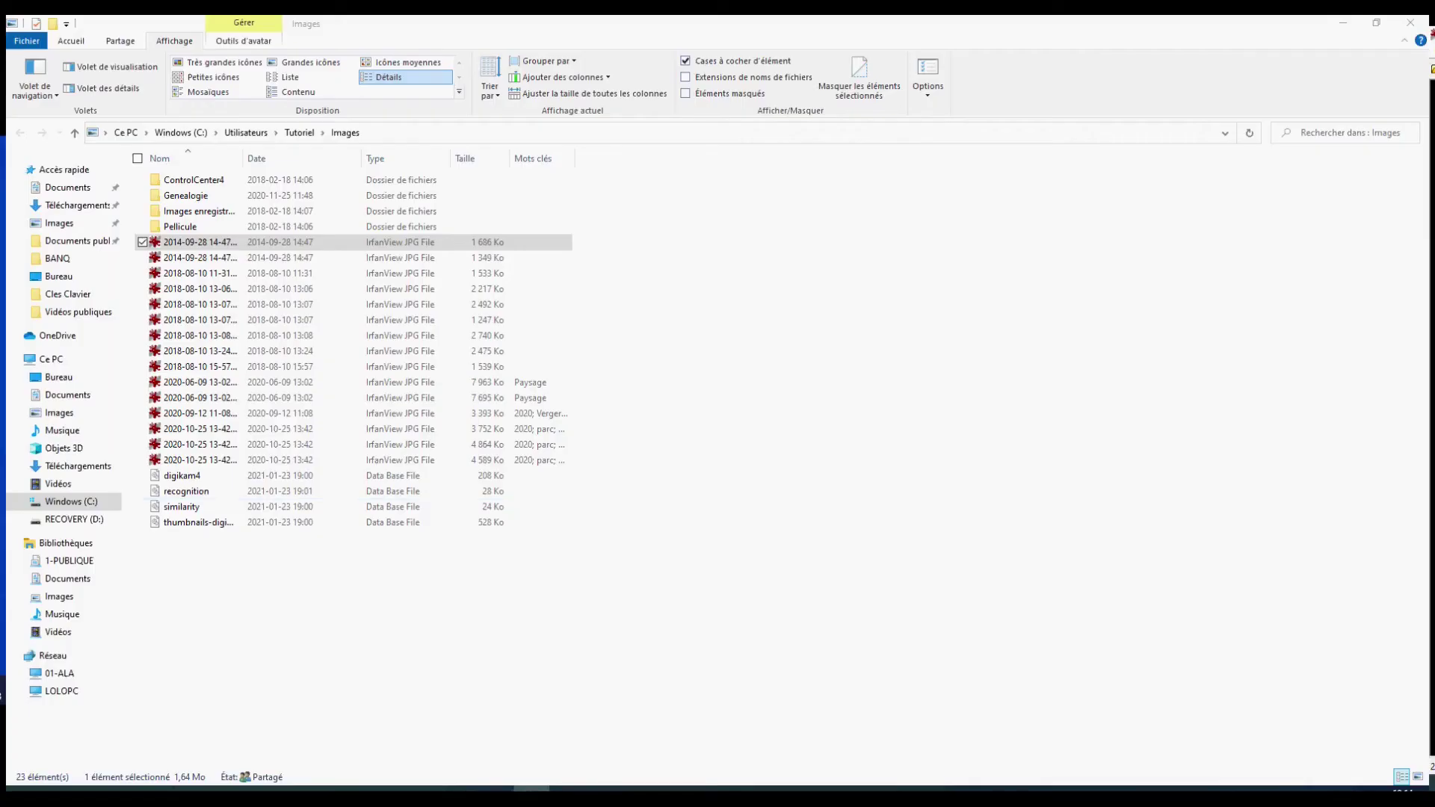
pyautogui.press('Return')
pyautogui.moveTo(1375, 34); pyautogui.dragTo(554, 41)
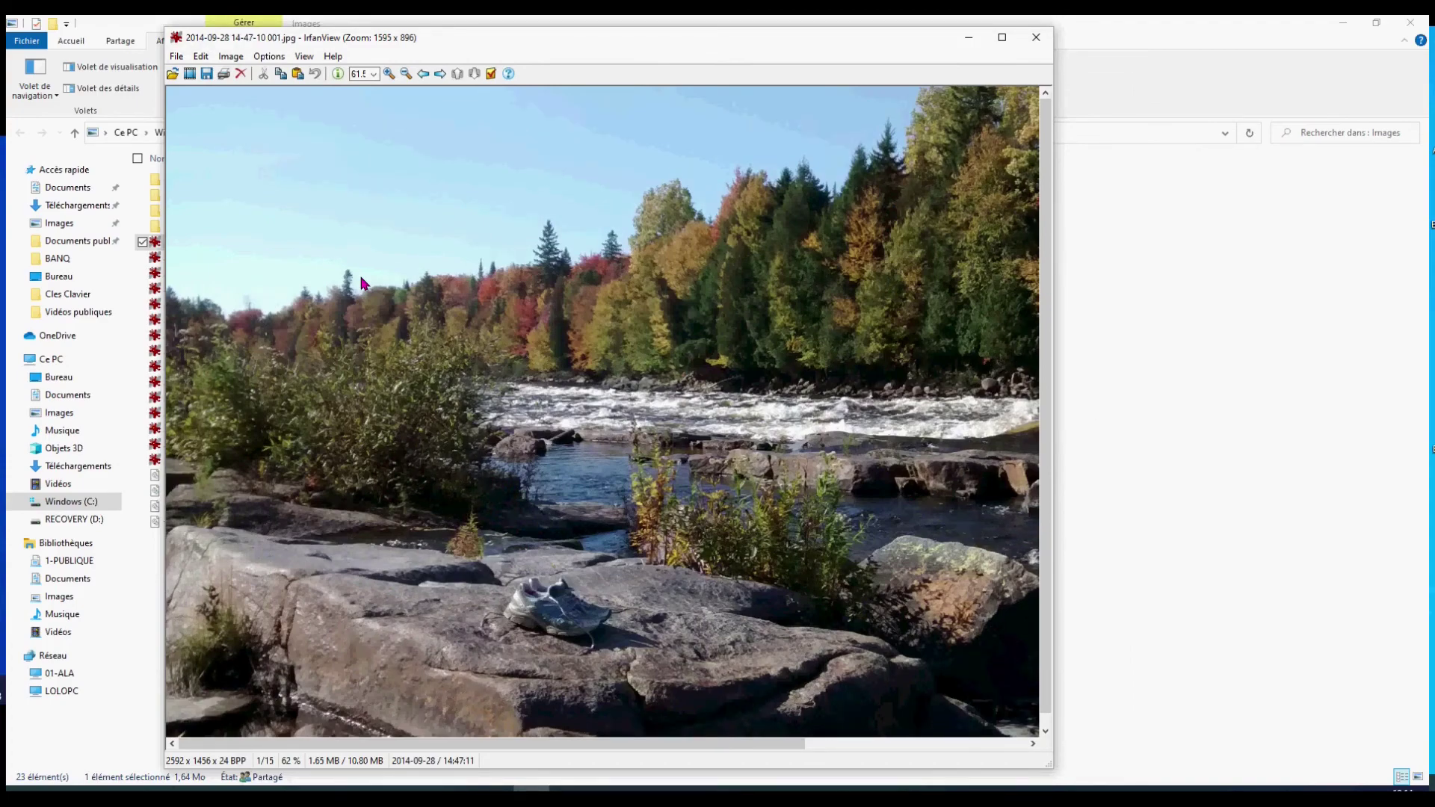
pyautogui.press('i')
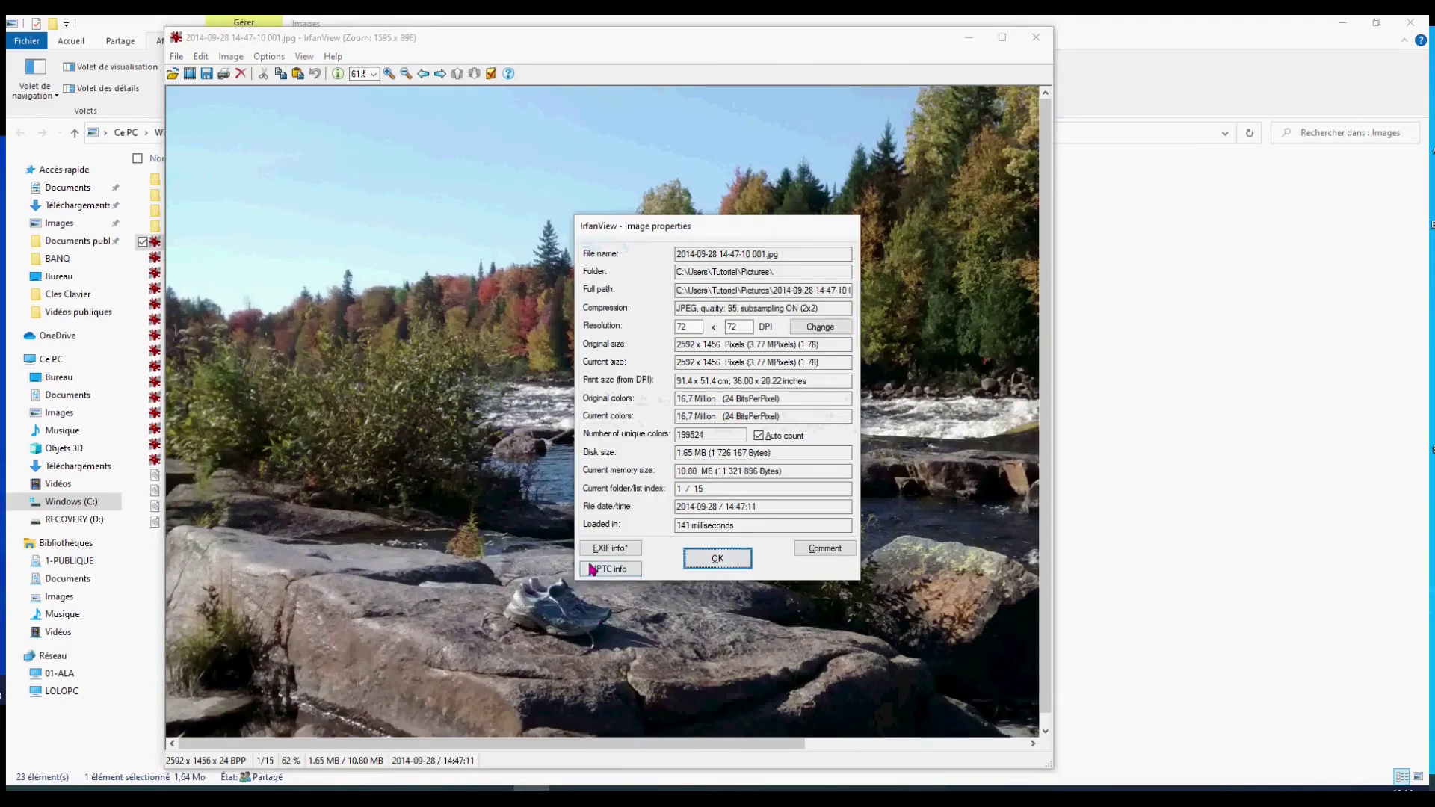
pyautogui.click(610, 571)
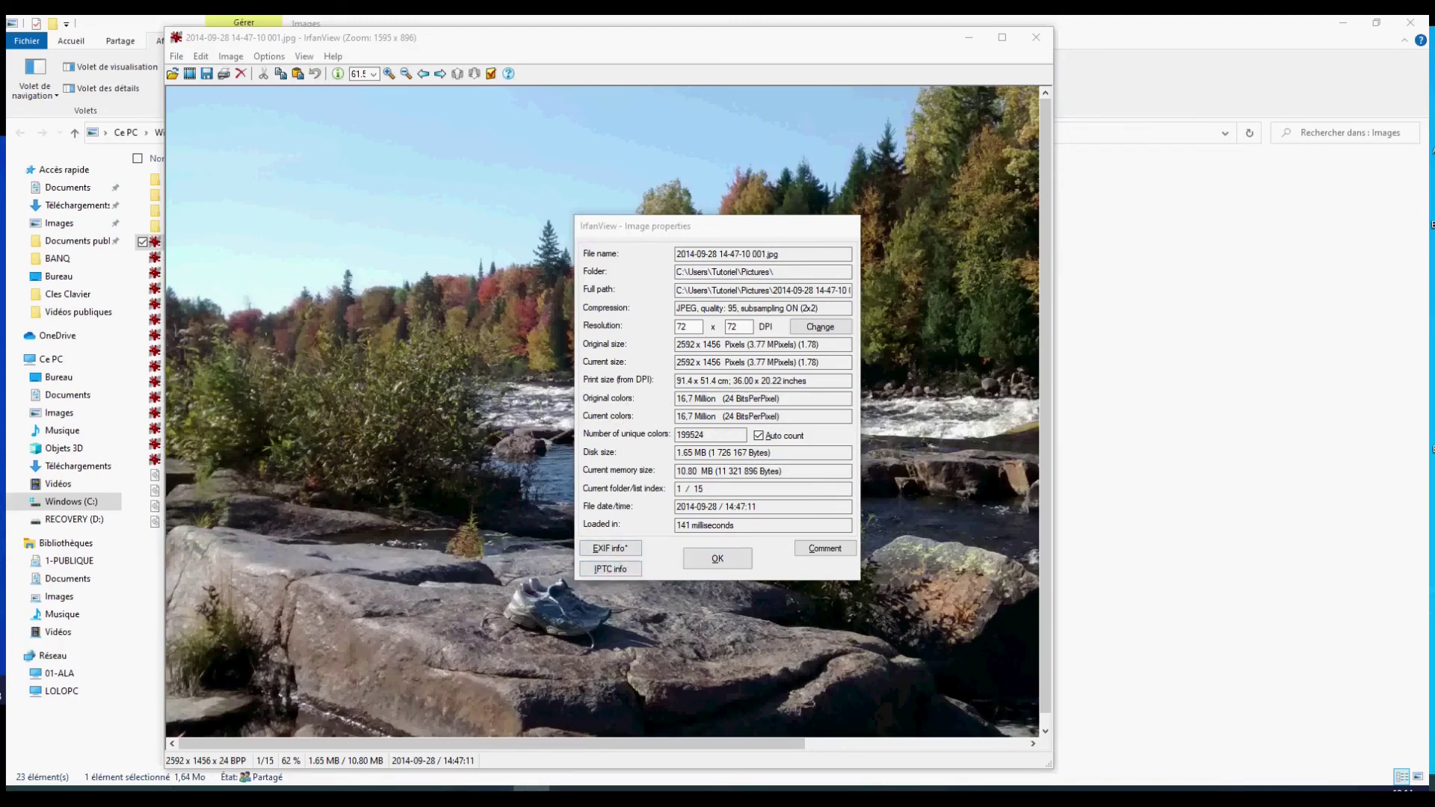
pyautogui.click(628, 552)
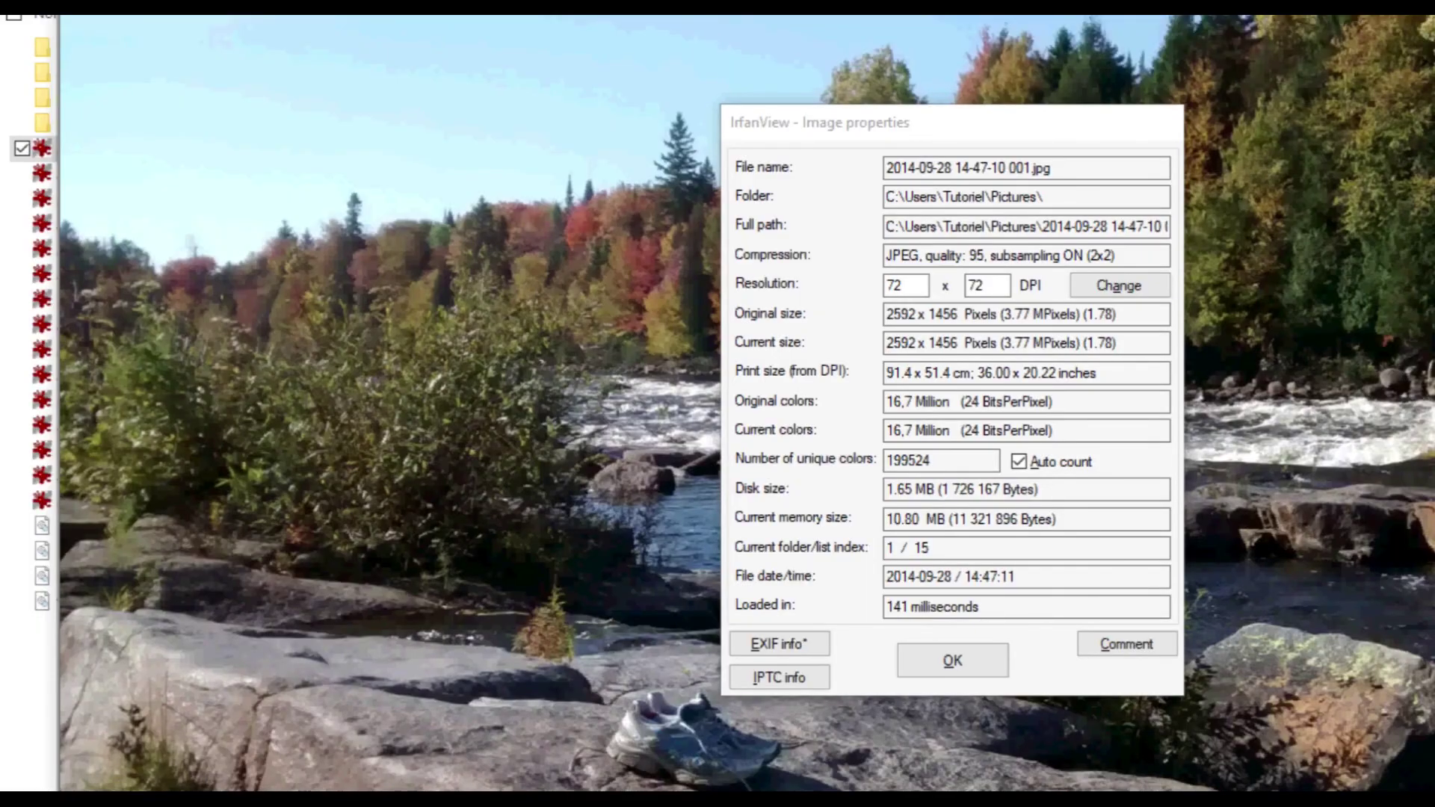
pyautogui.moveTo(1428, 1); pyautogui.dragTo(494, 74)
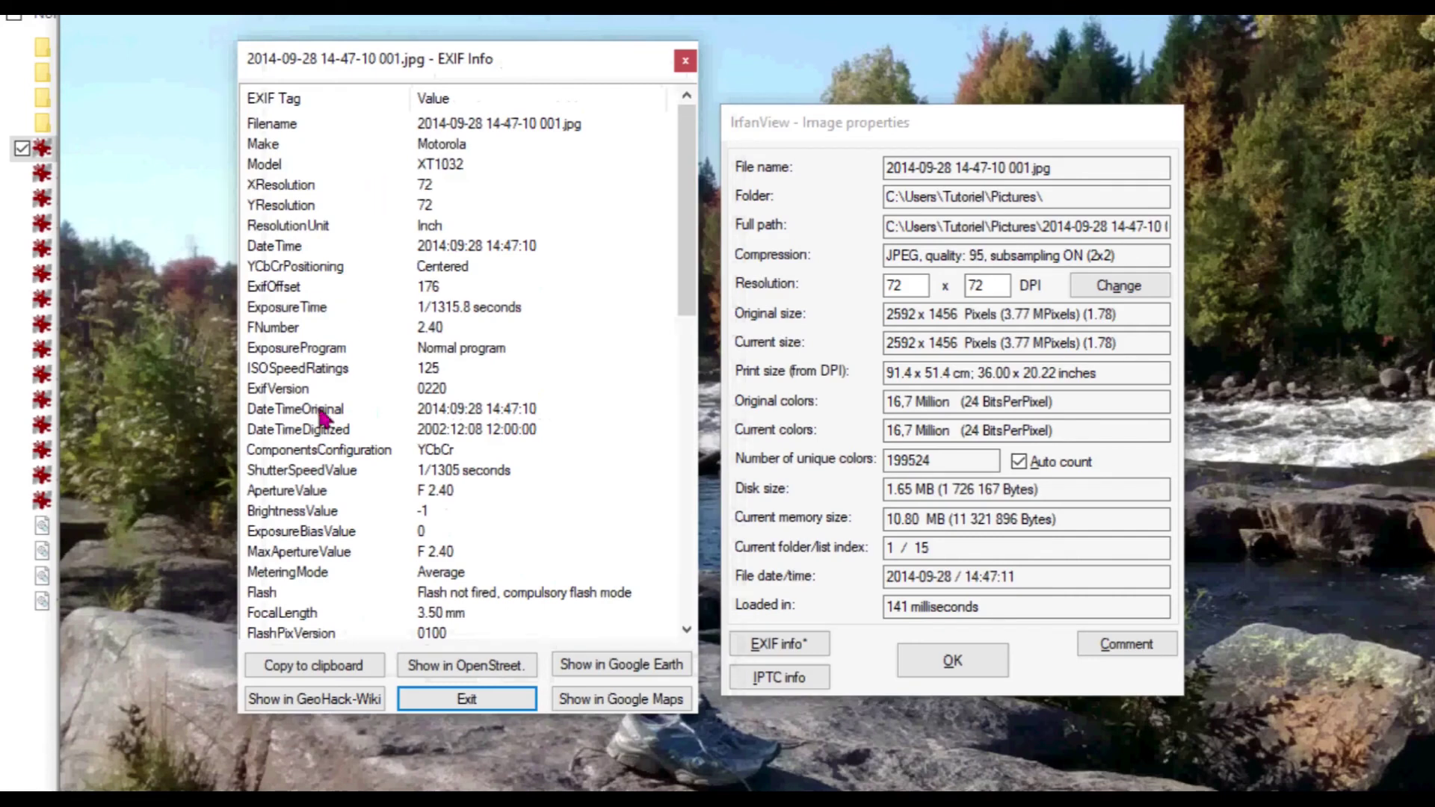
pyautogui.click(416, 409)
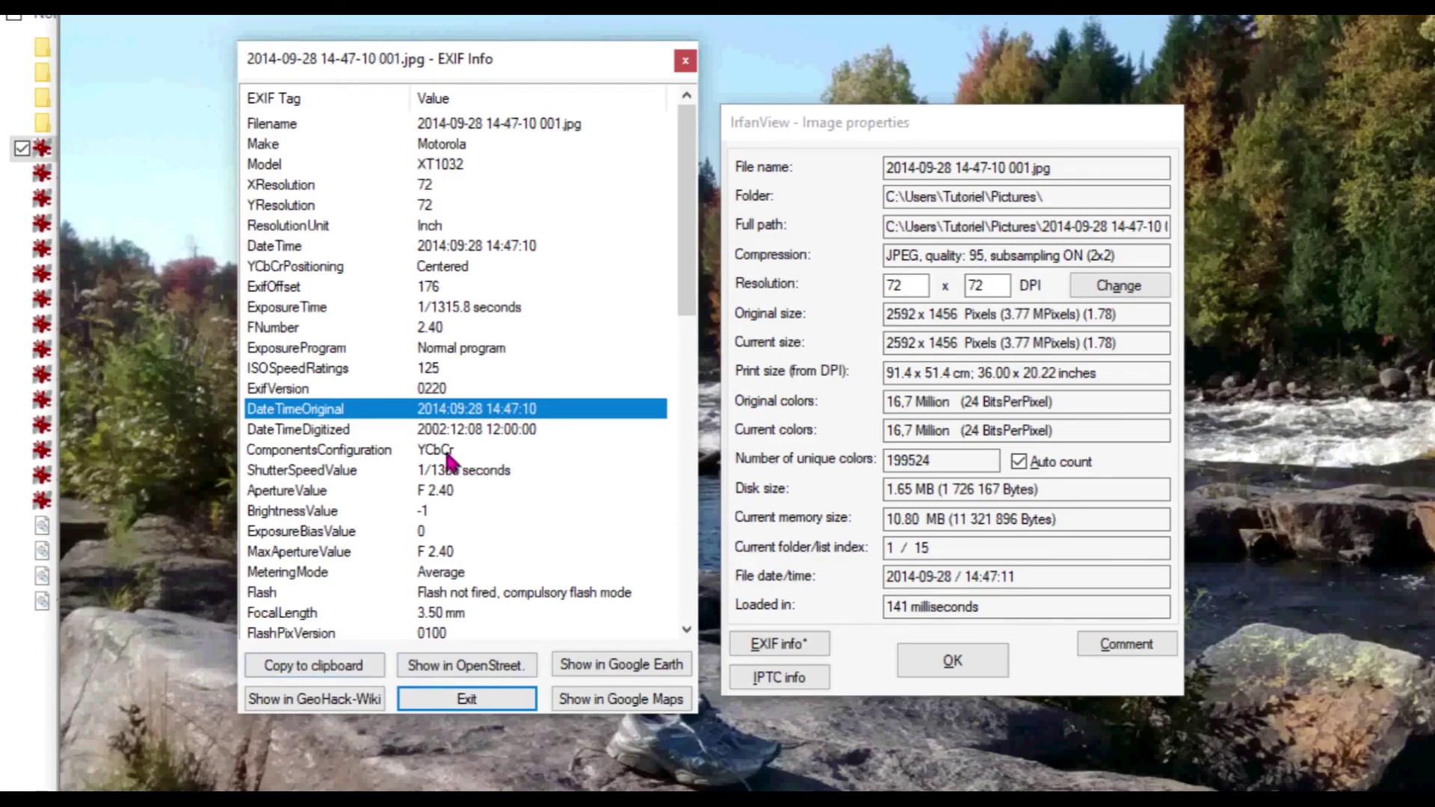
# Step: Close the EXIF info, the image properties and the IrfanView image, and minimize the Images folder window
pyautogui.click(465, 699)
pyautogui.click(983, 660)
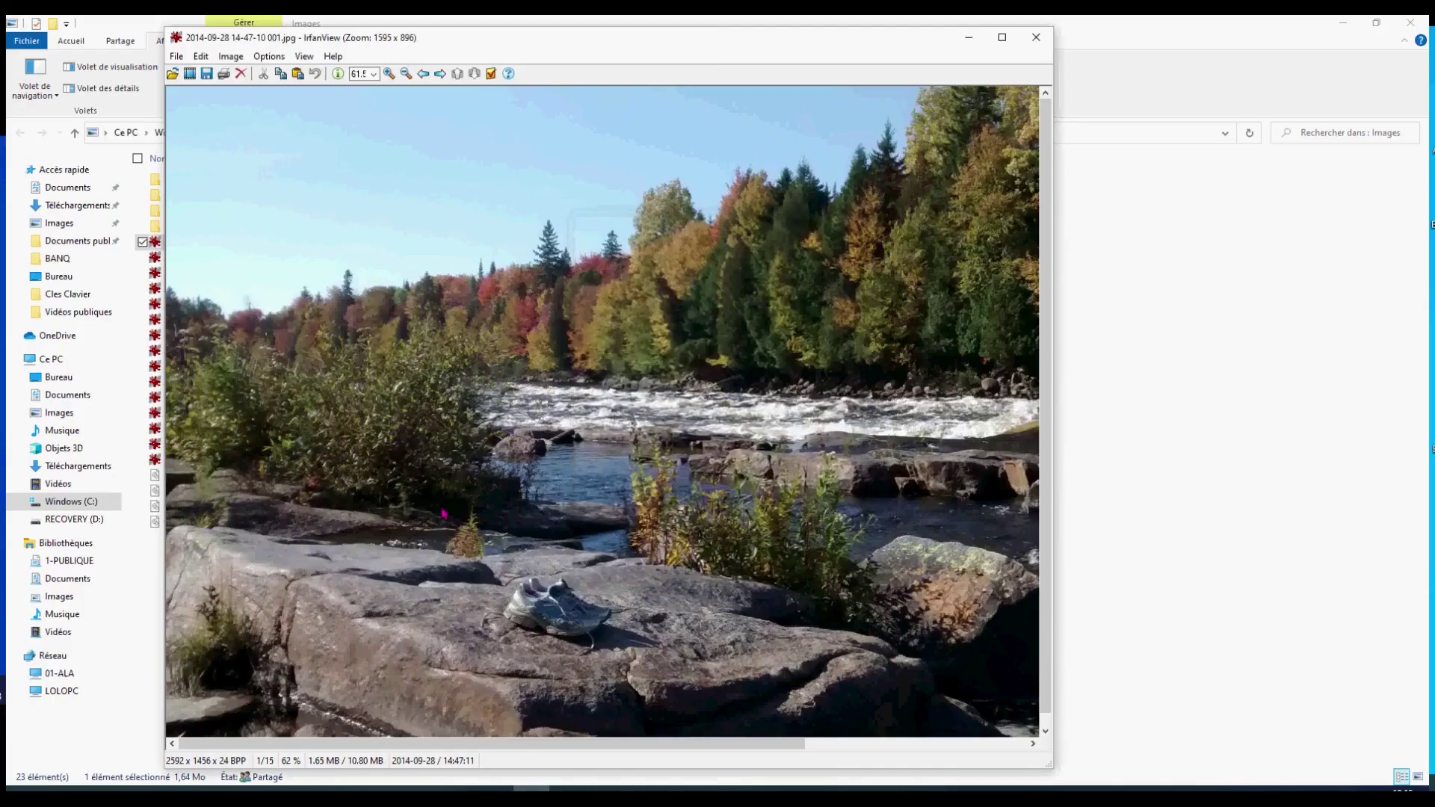
pyautogui.click(1037, 37)
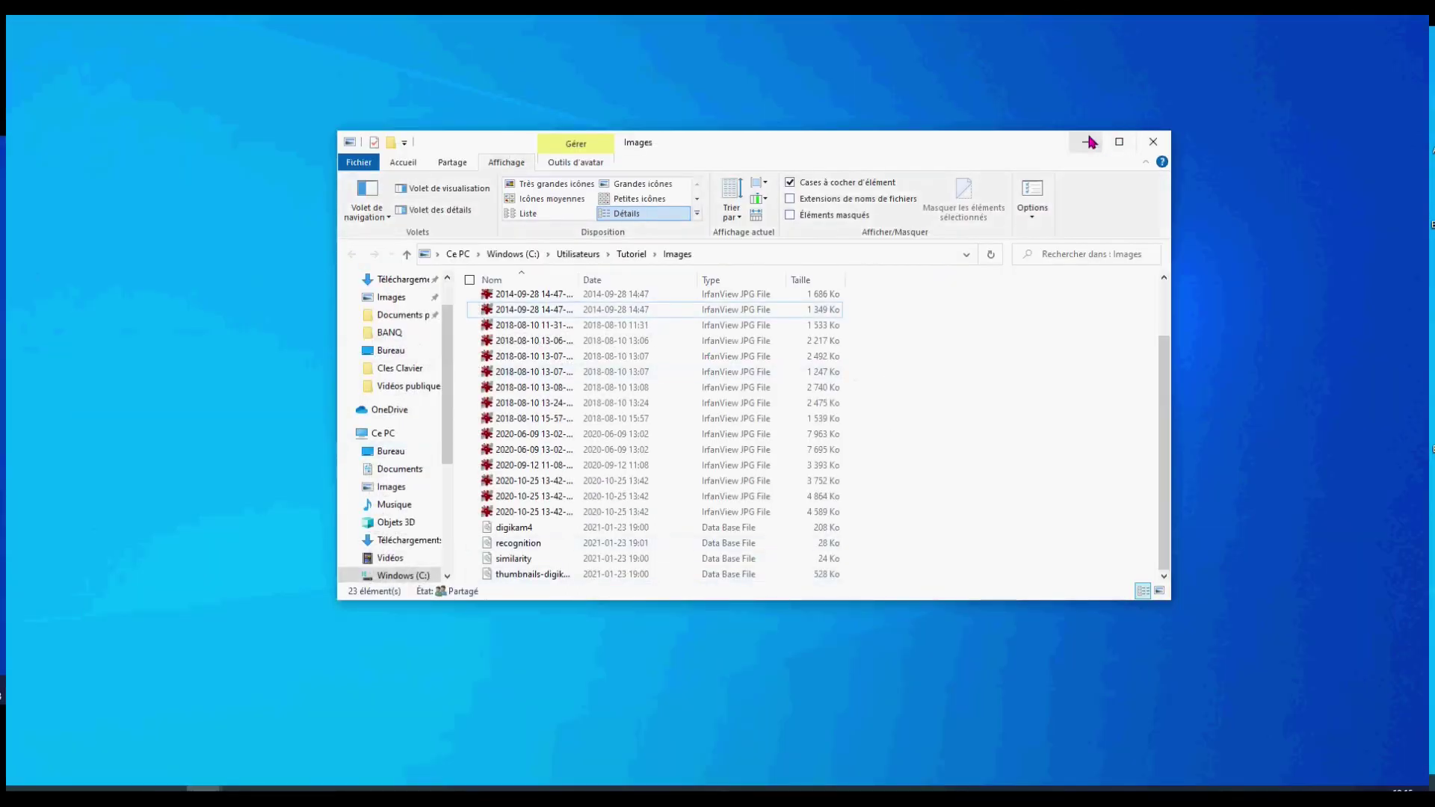
pyautogui.click(1087, 141)
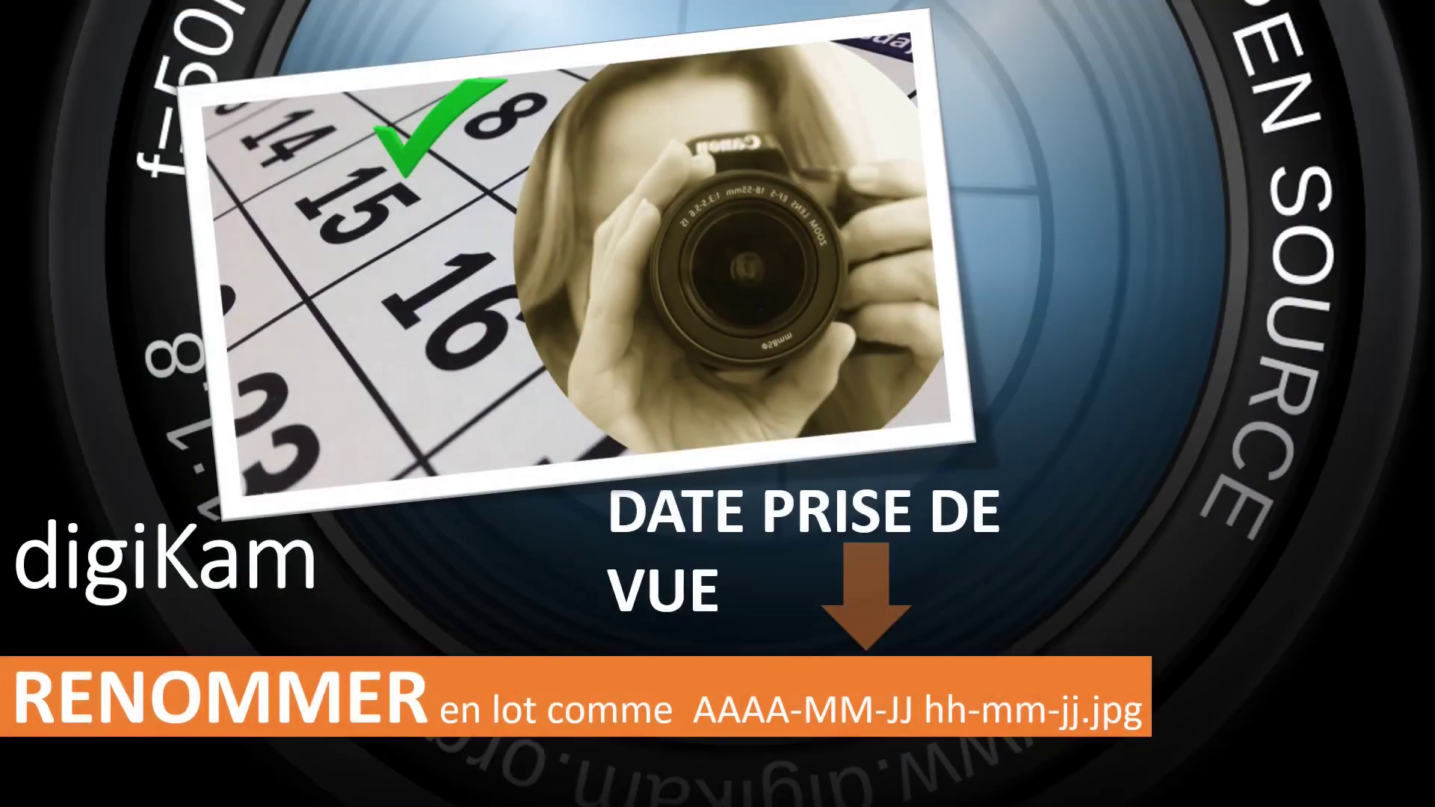